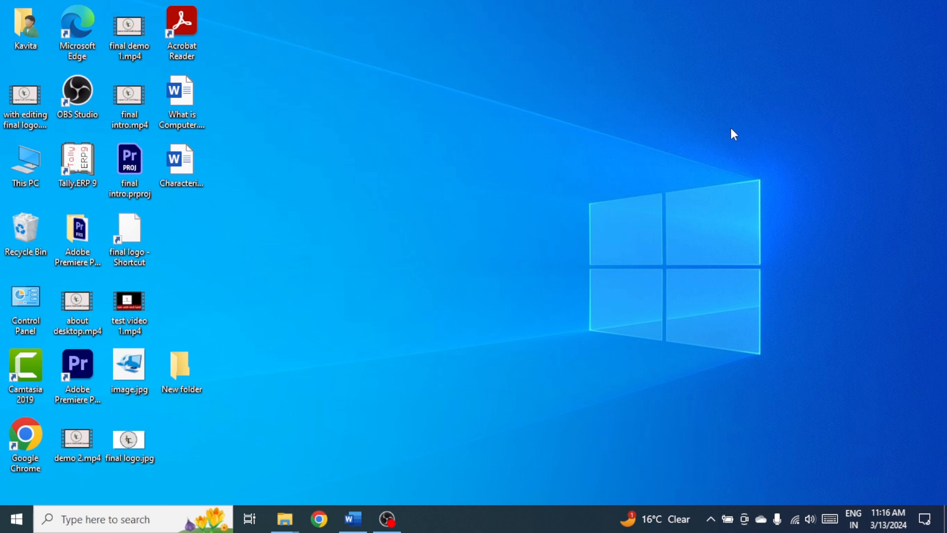
- Switch to the open Word document and look over all its pages in the multiple-page view
left_click(353, 519)
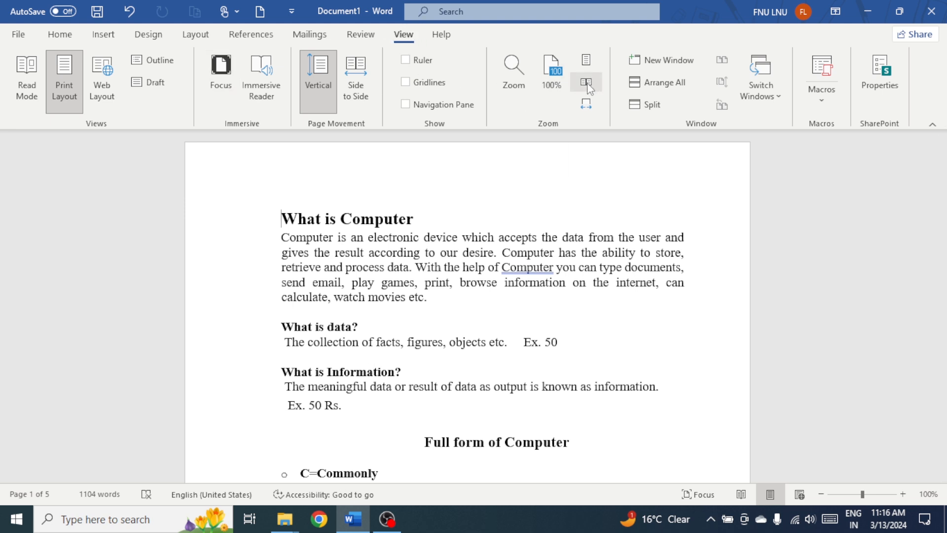
left_click(587, 83)
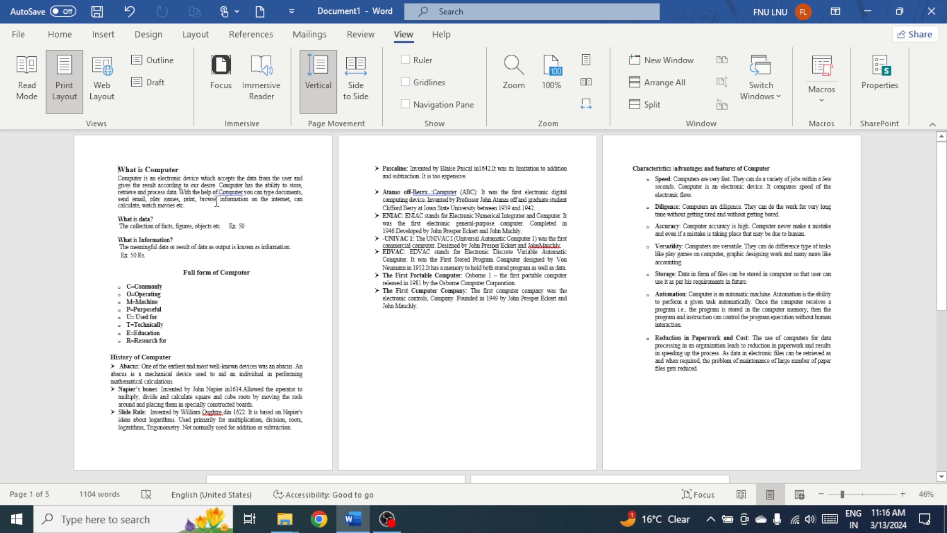
scroll(637, 300, "down", 5)
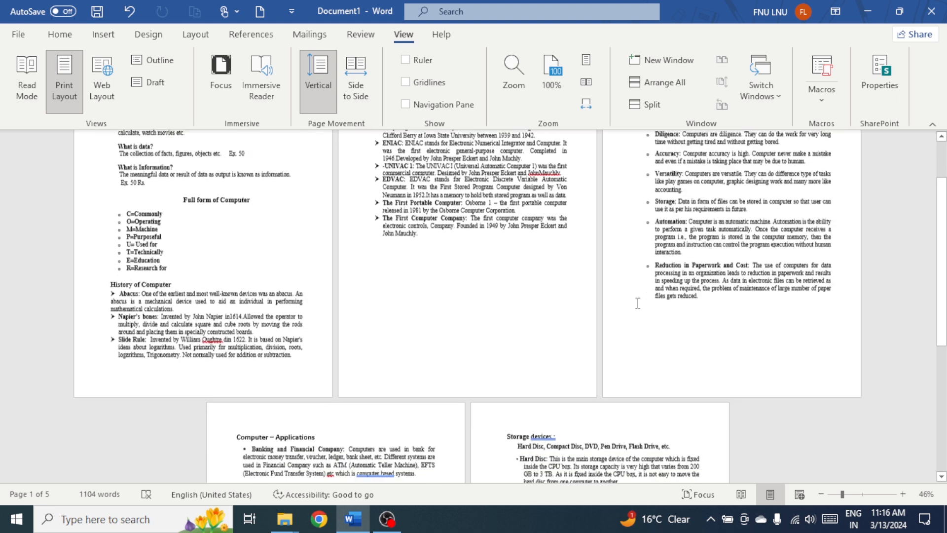
scroll(637, 304, "down", 1)
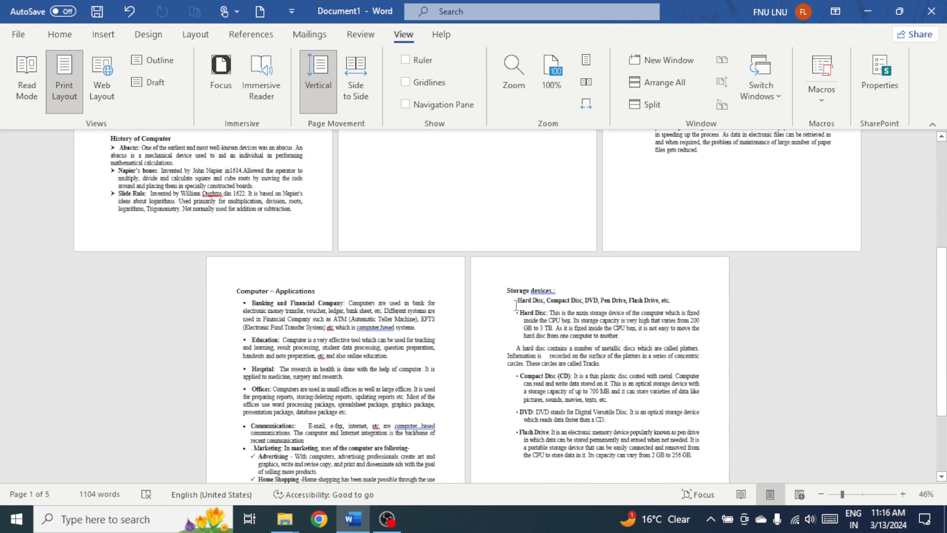
scroll(589, 378, "up", 6)
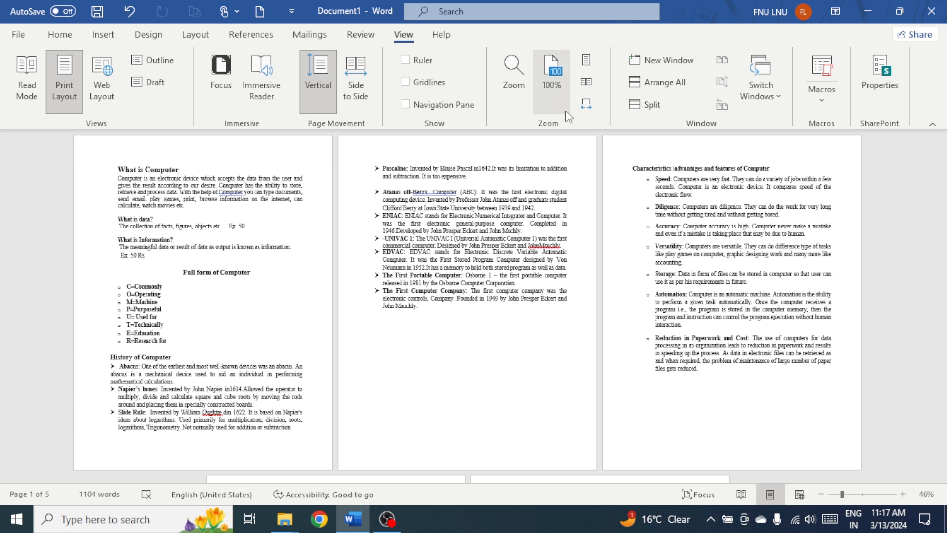
- Return the document zoom to 100% and look through the first page's content
left_click(551, 69)
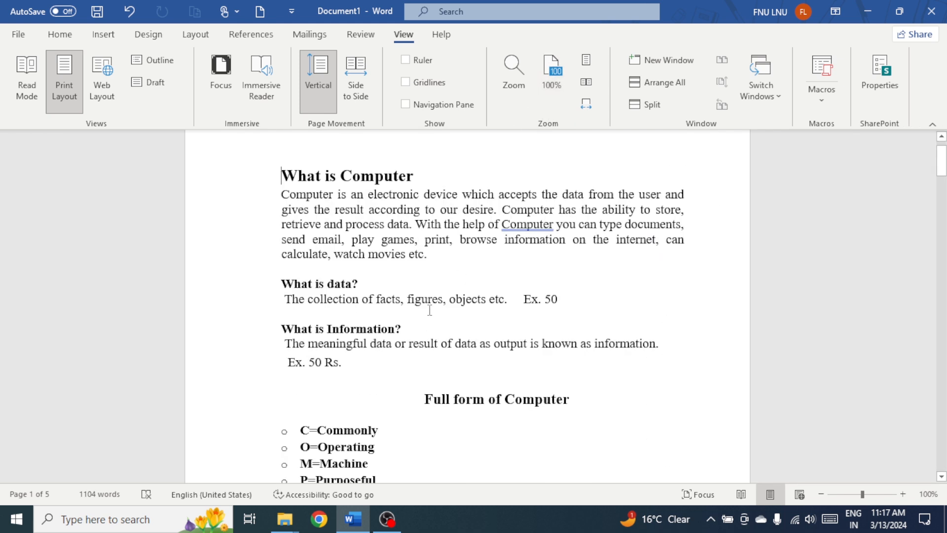
scroll(247, 209, "up", 1)
scroll(353, 268, "down", 10)
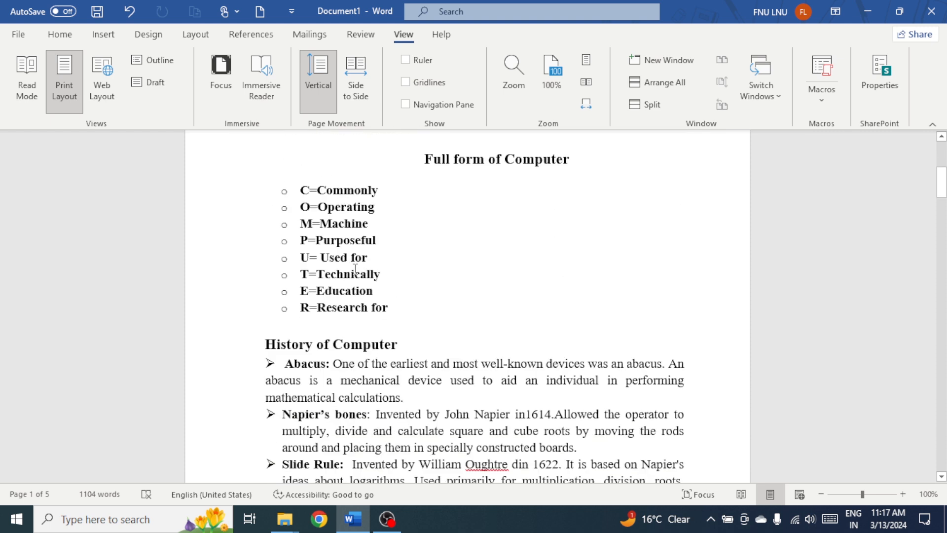
scroll(354, 268, "up", 3)
scroll(355, 270, "up", 10)
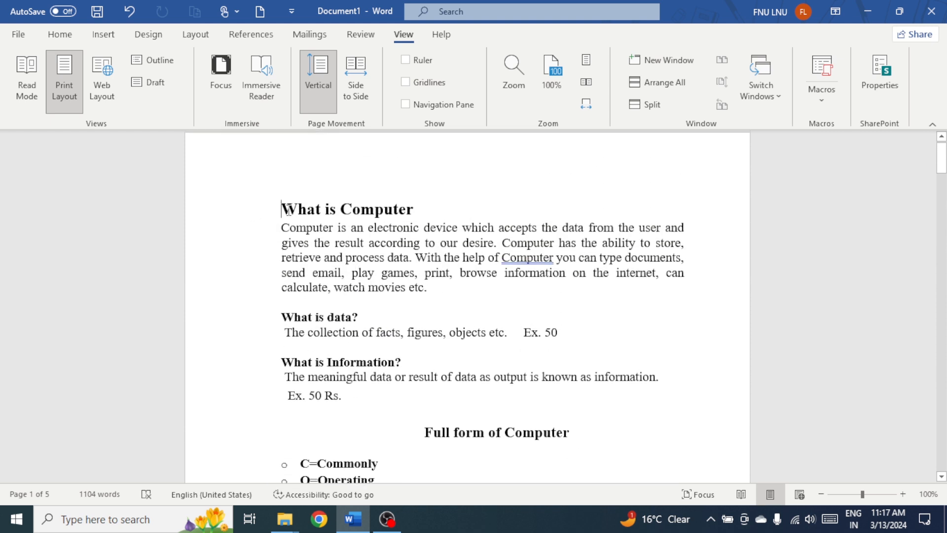
- Select the "What is Computer" title and preview the Heading 1 style on it
left_click_drag(314, 217, 417, 209)
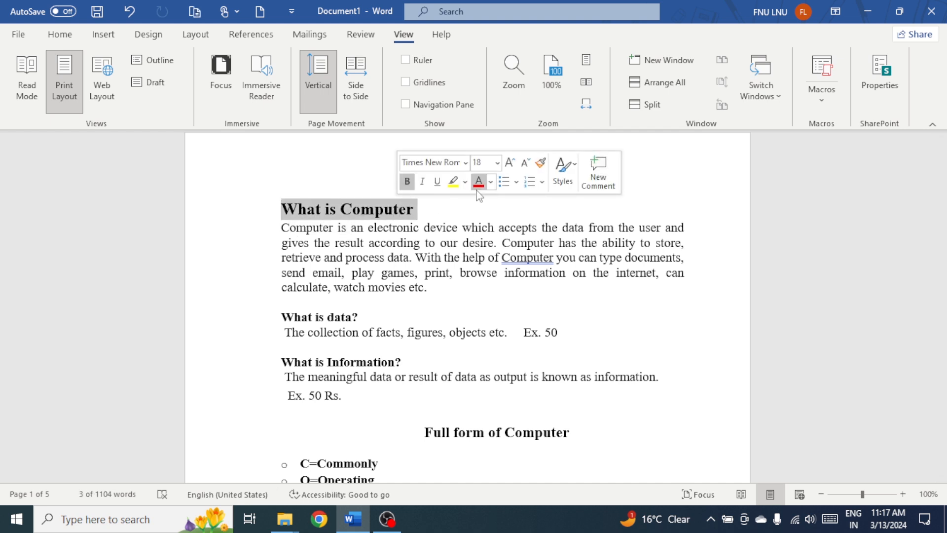
left_click(563, 181)
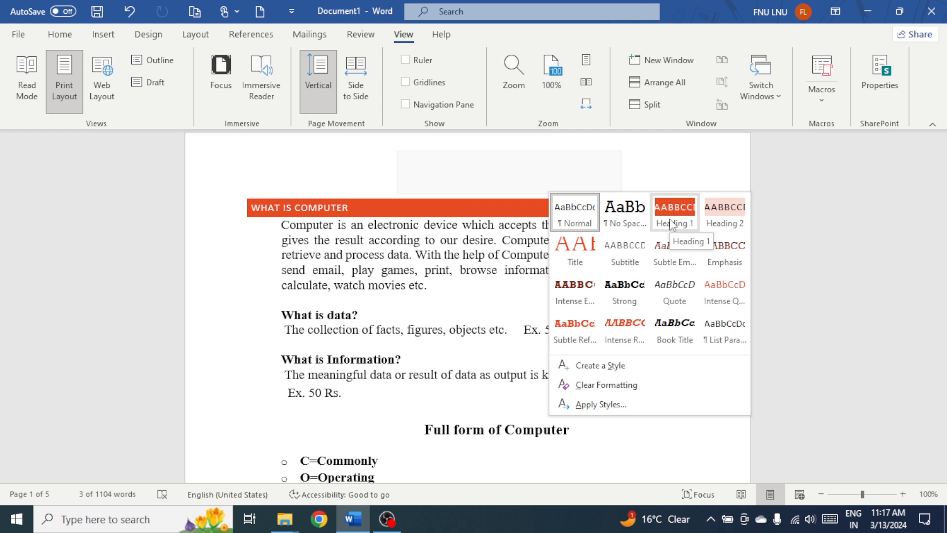
left_click(371, 208)
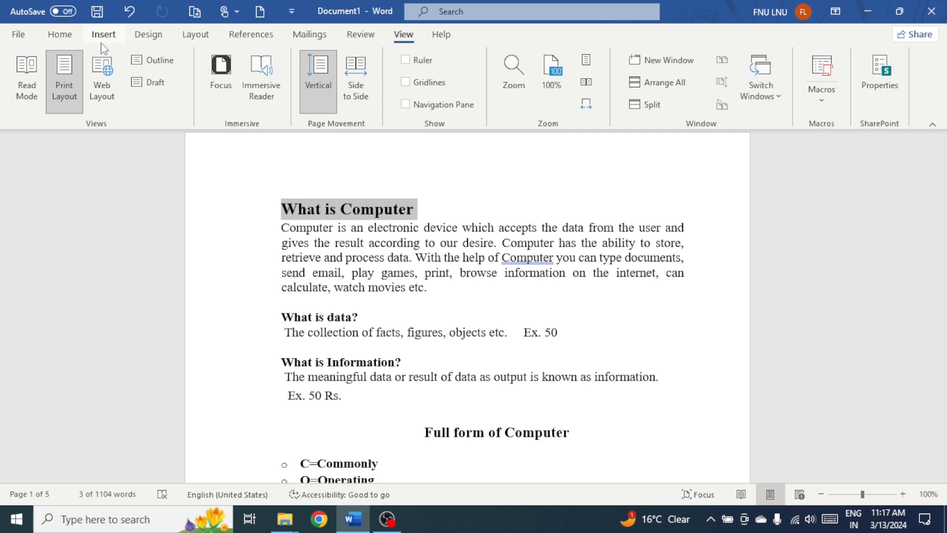
- Apply the Office theme to the document
left_click(150, 36)
left_click(28, 79)
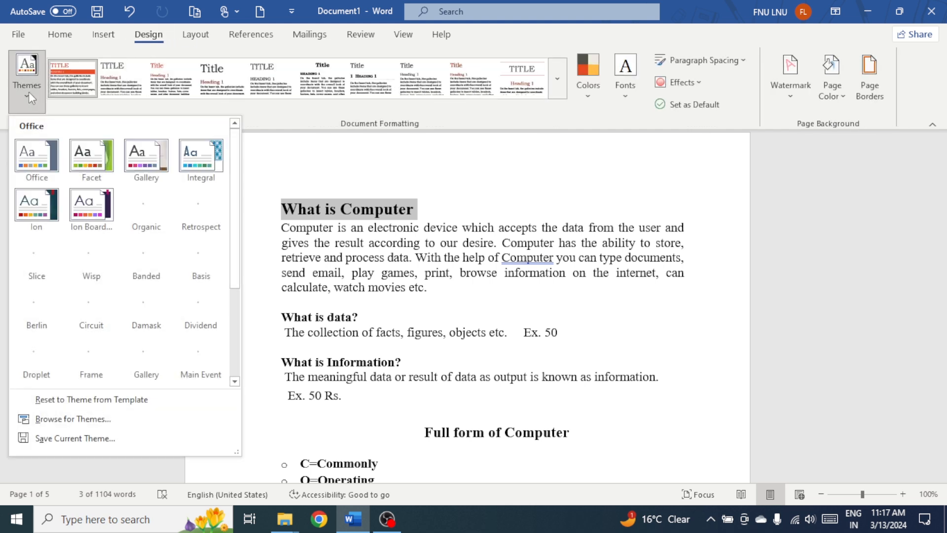
left_click(31, 161)
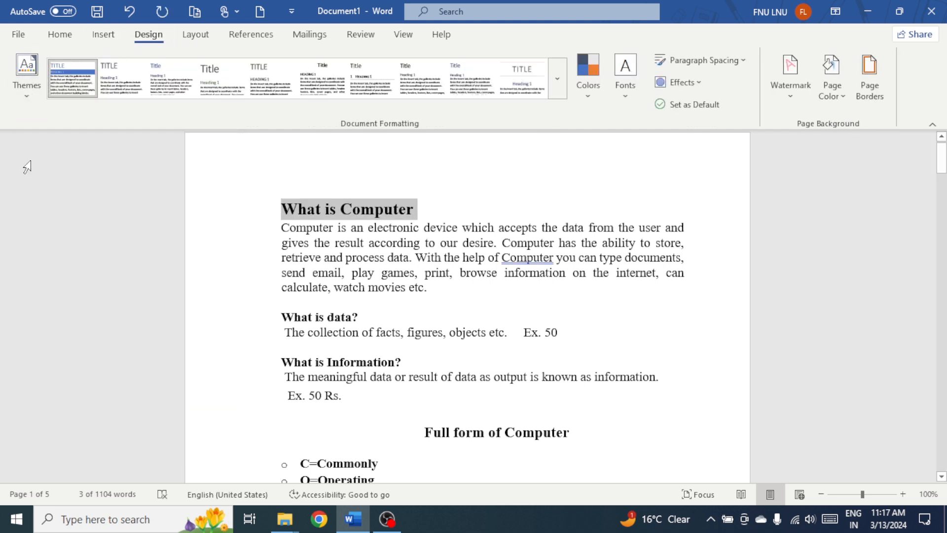
right_click(362, 206)
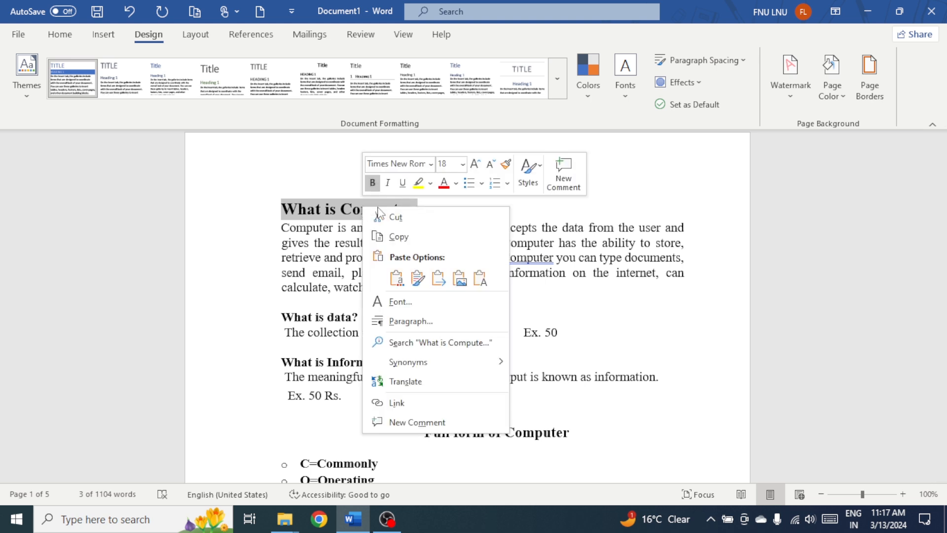
left_click(534, 175)
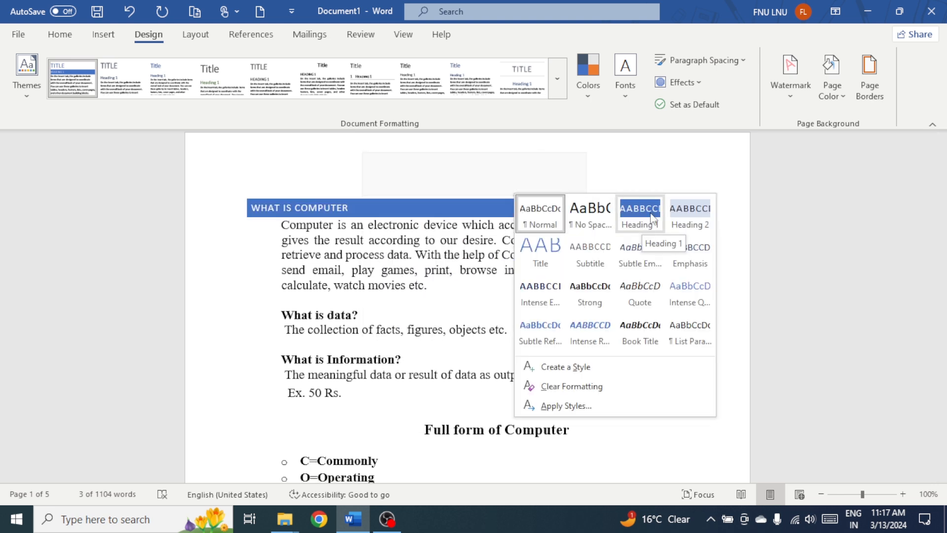
left_click(375, 210)
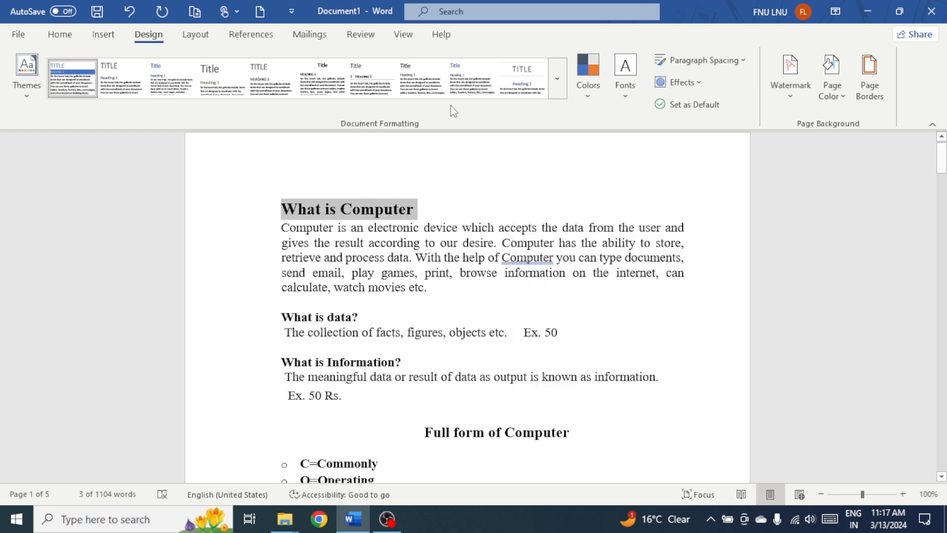
left_click(557, 79)
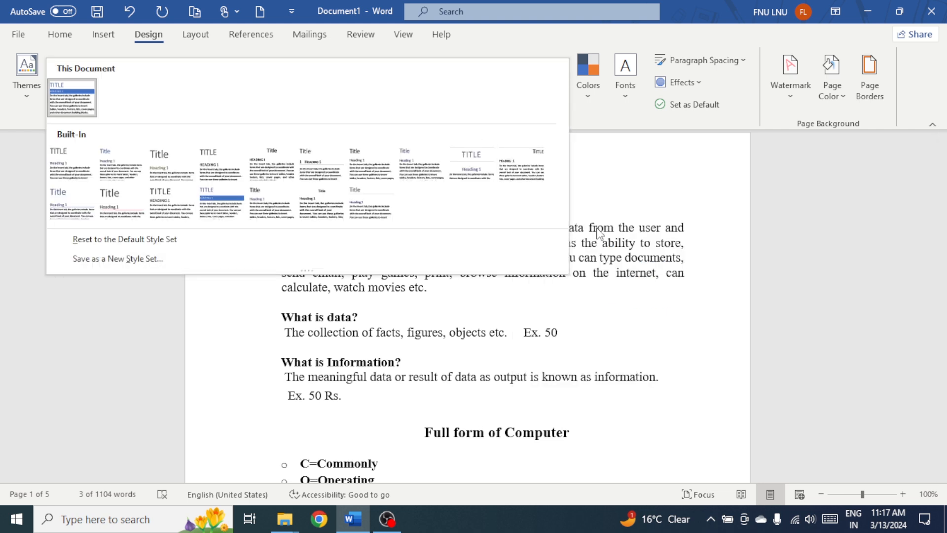
key("Escape")
- Apply the Heading 1 style to the selected "What is Computer" title
right_click(387, 214)
right_click(377, 208)
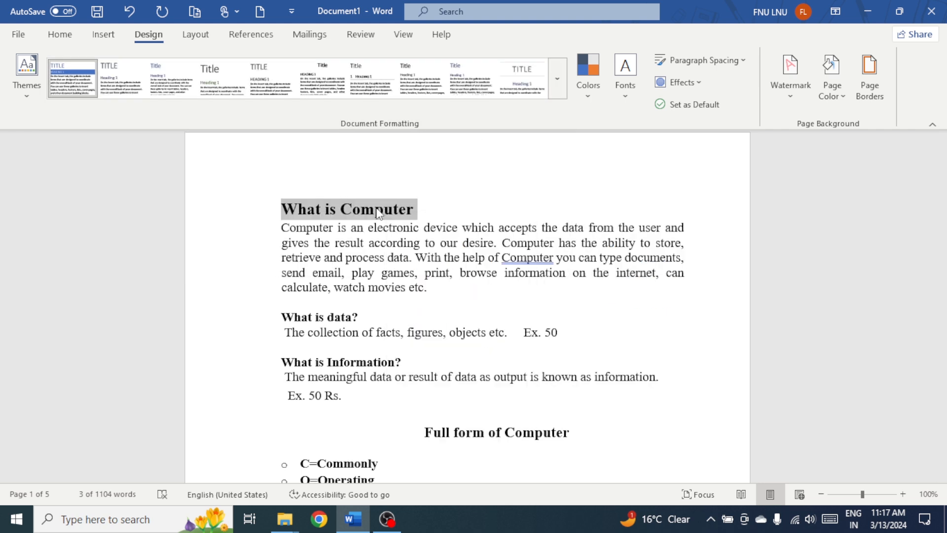
left_click(546, 181)
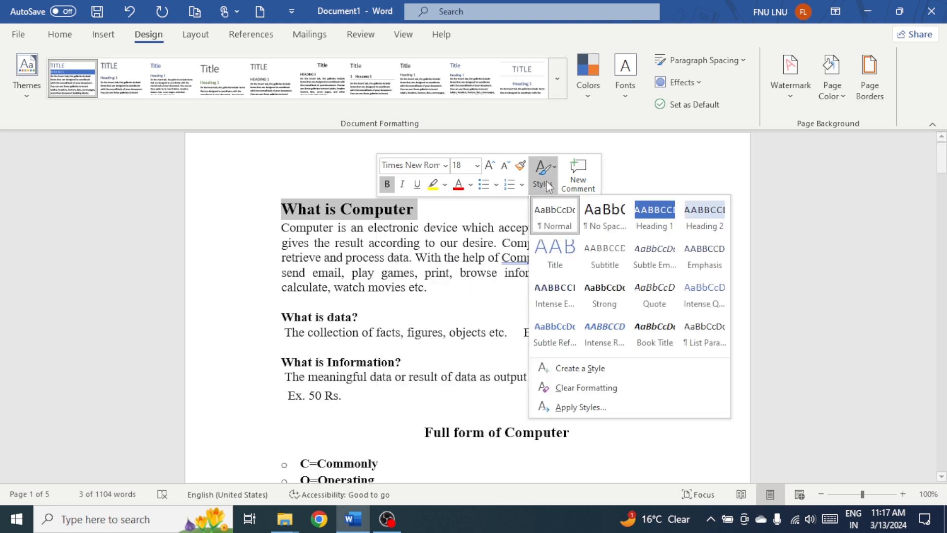
left_click(654, 215)
- Change the document's style set to the built-in one that directly follows the set with the blue heading band
left_click(560, 93)
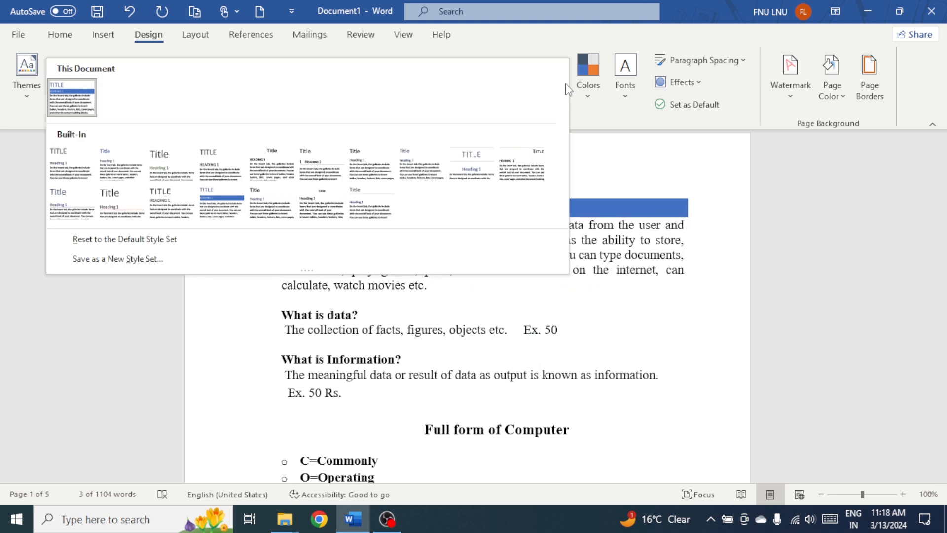
left_click(276, 205)
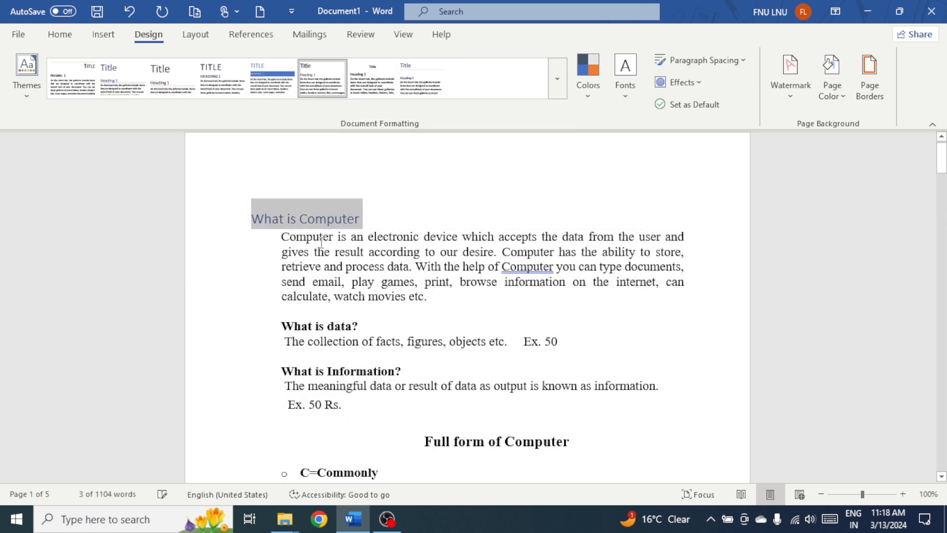
left_click(309, 219)
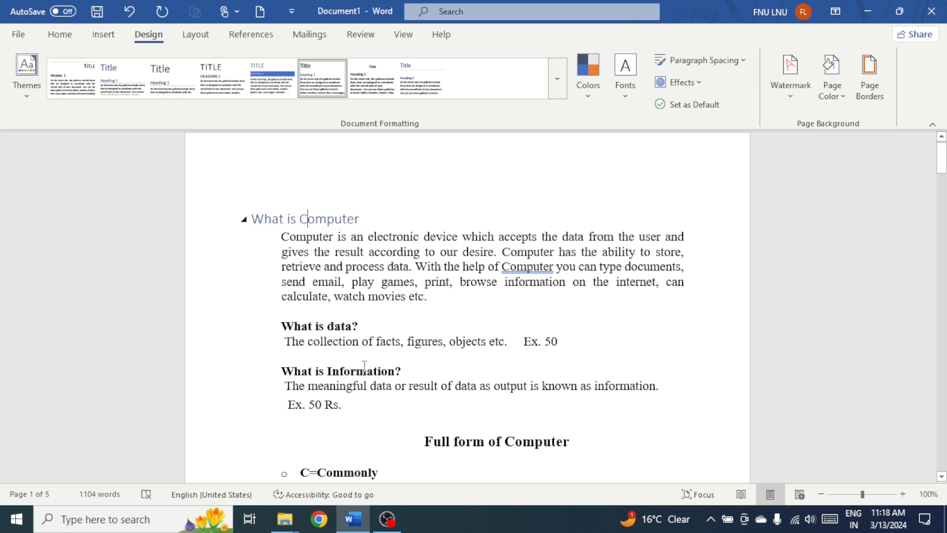
- Apply the Heading 1 style to the "Characteristics /advantages and features of Computer" title on page 3
scroll(387, 404, "down", 20)
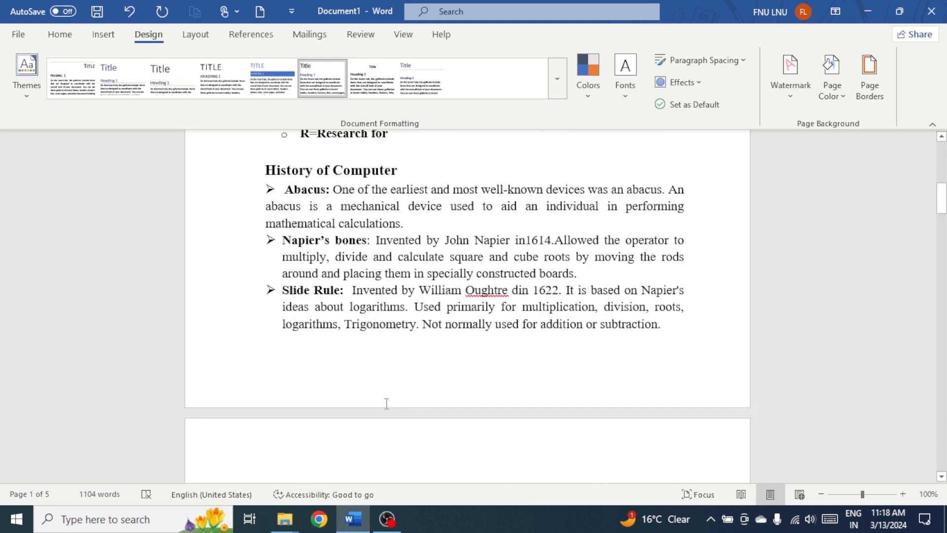
scroll(386, 403, "down", 15)
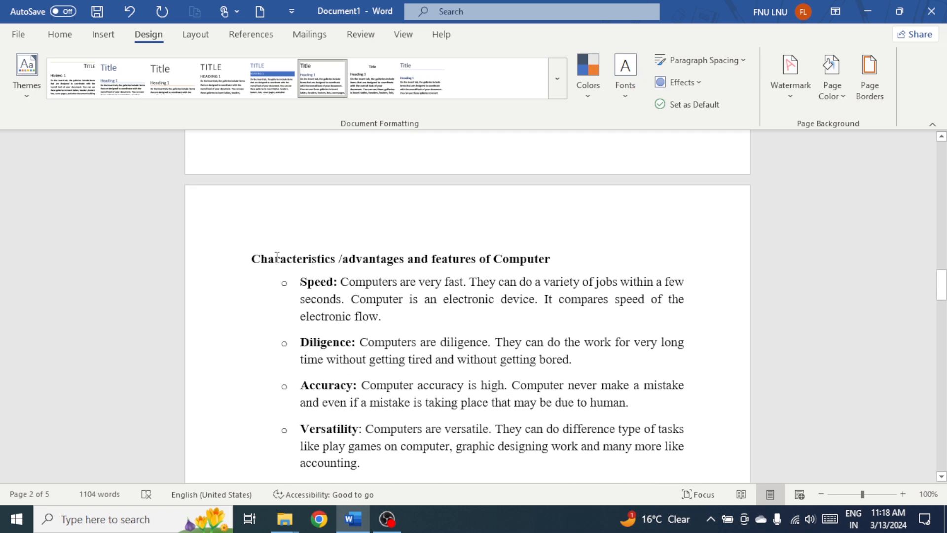
double_click(276, 256)
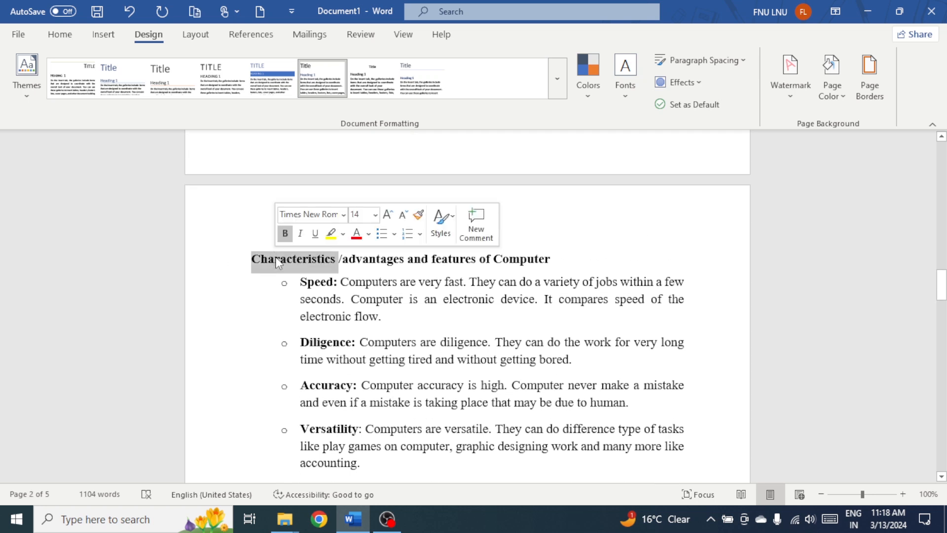
left_click(353, 260)
left_click_drag(251, 257, 493, 264)
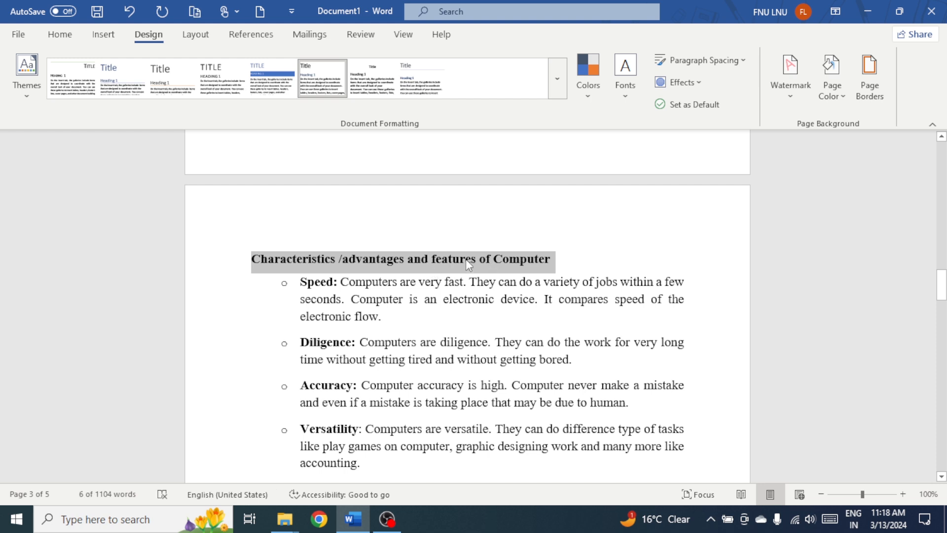
right_click(466, 261)
left_click(633, 226)
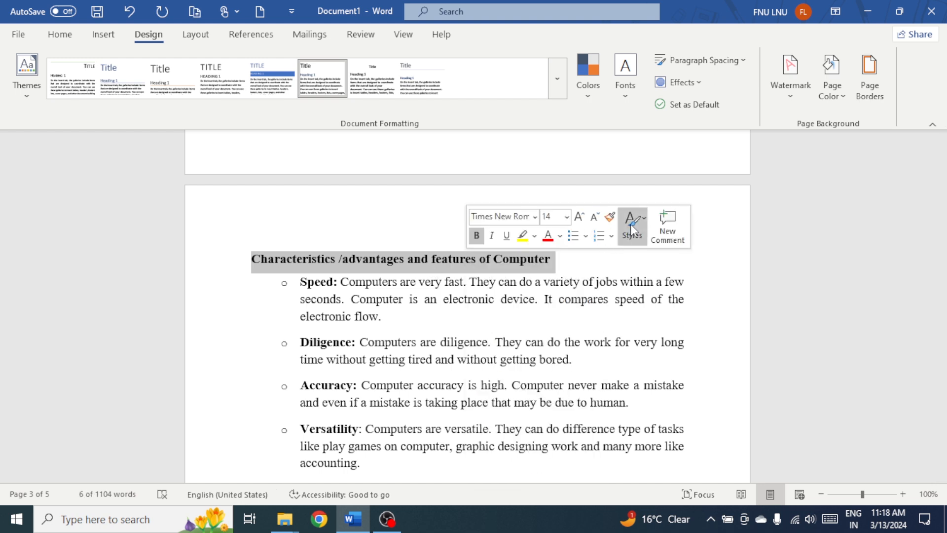
left_click(752, 279)
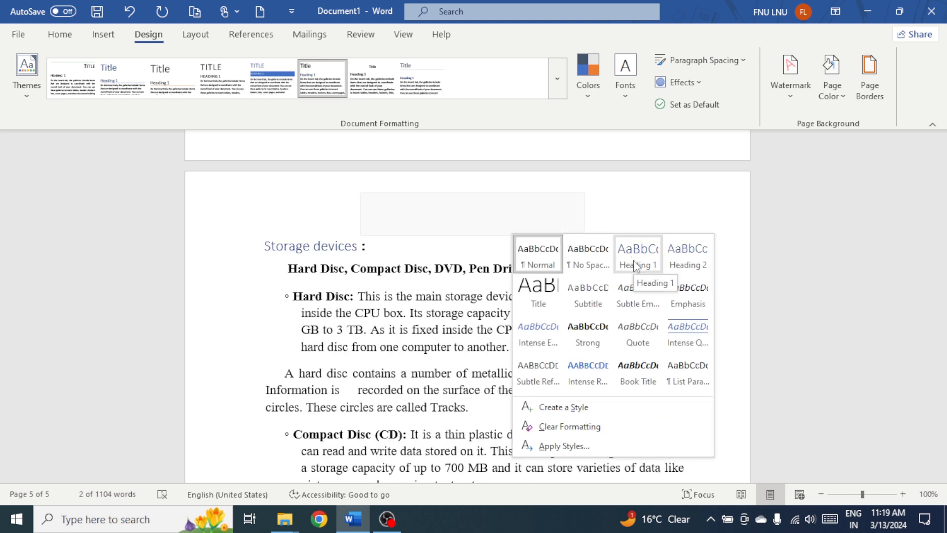
left_click(635, 266)
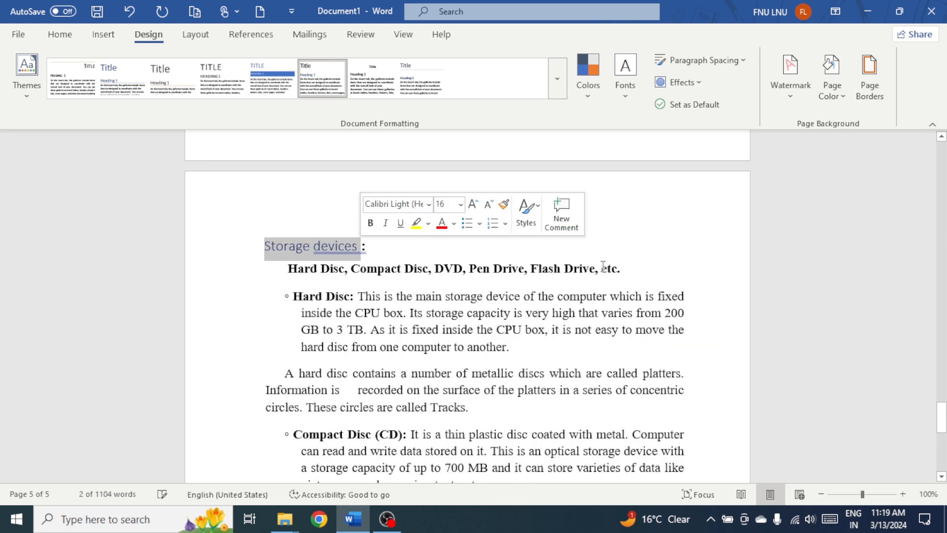
- Switch the document to Outline view and show only Level 1 headings
left_click(296, 245)
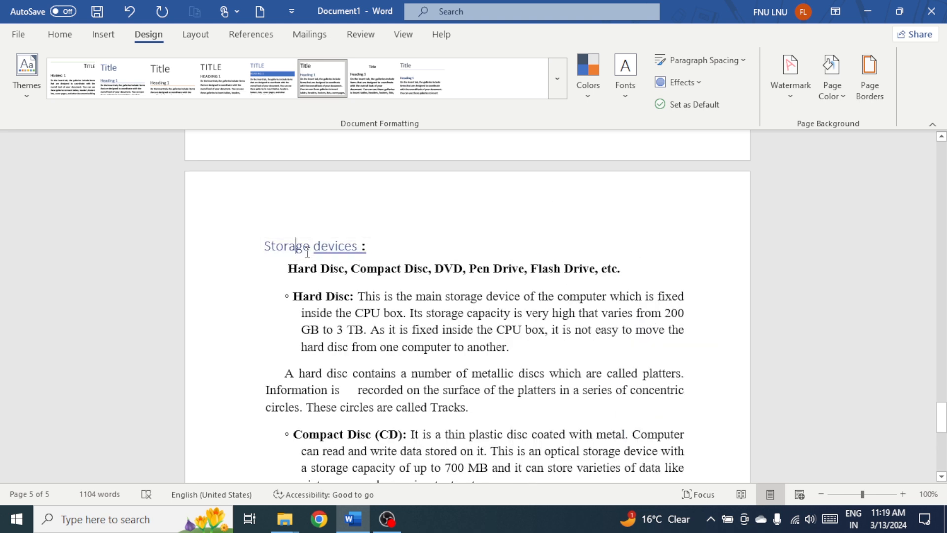
scroll(301, 267, "up", 12)
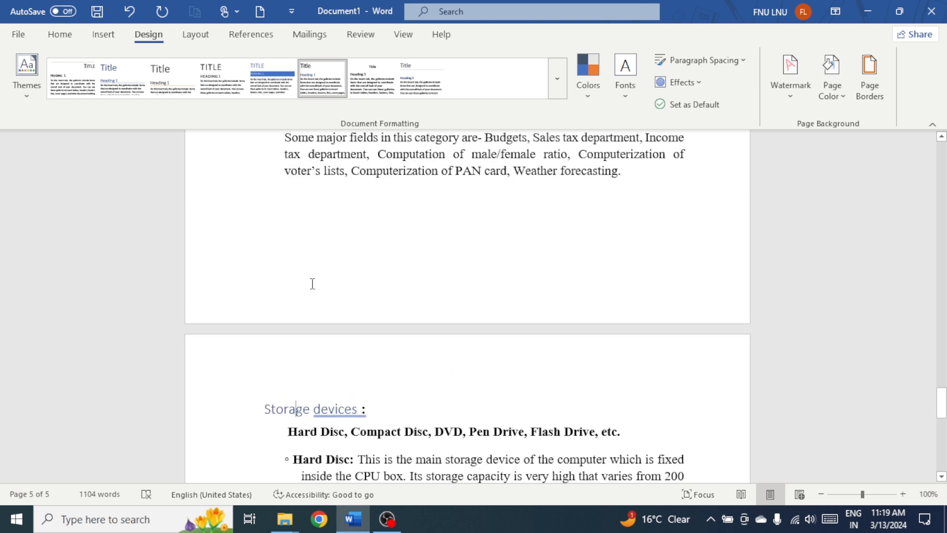
scroll(292, 271, "up", 10)
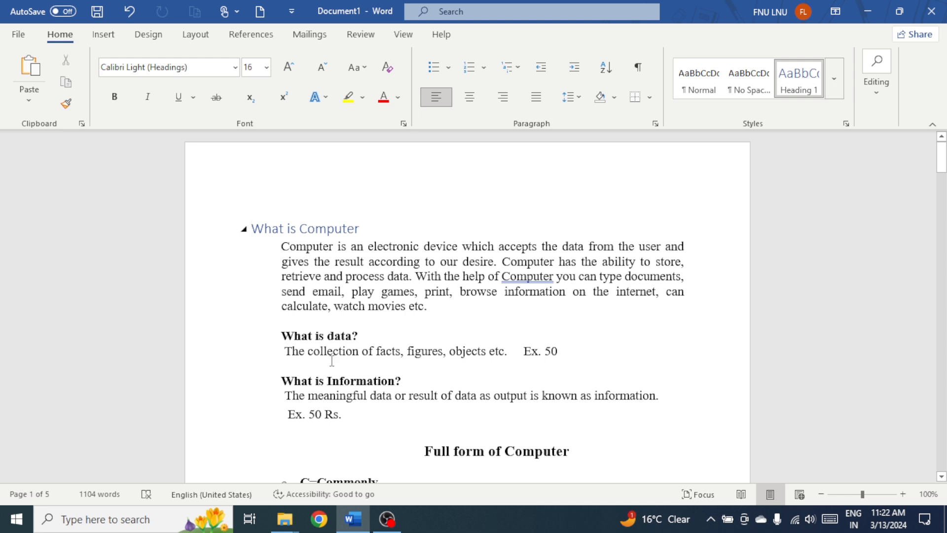
left_click(409, 40)
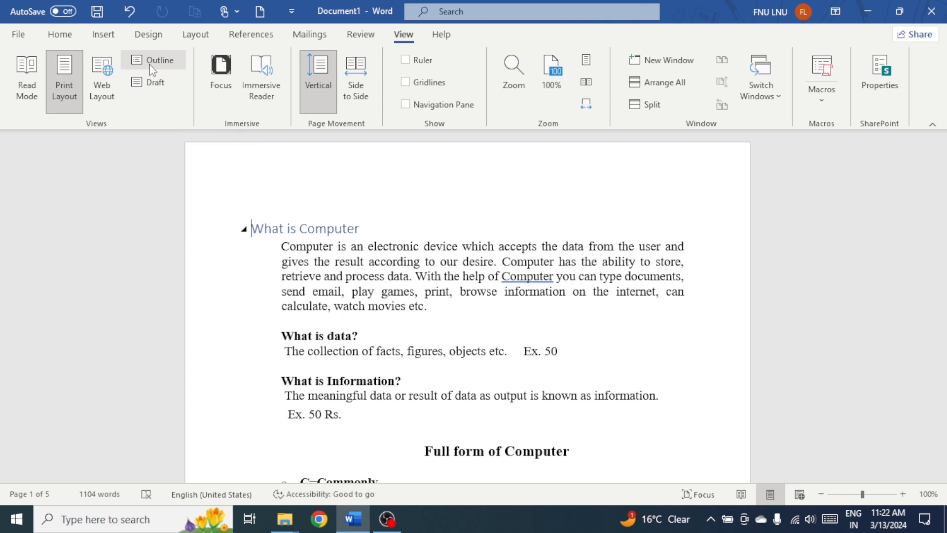
left_click(153, 62)
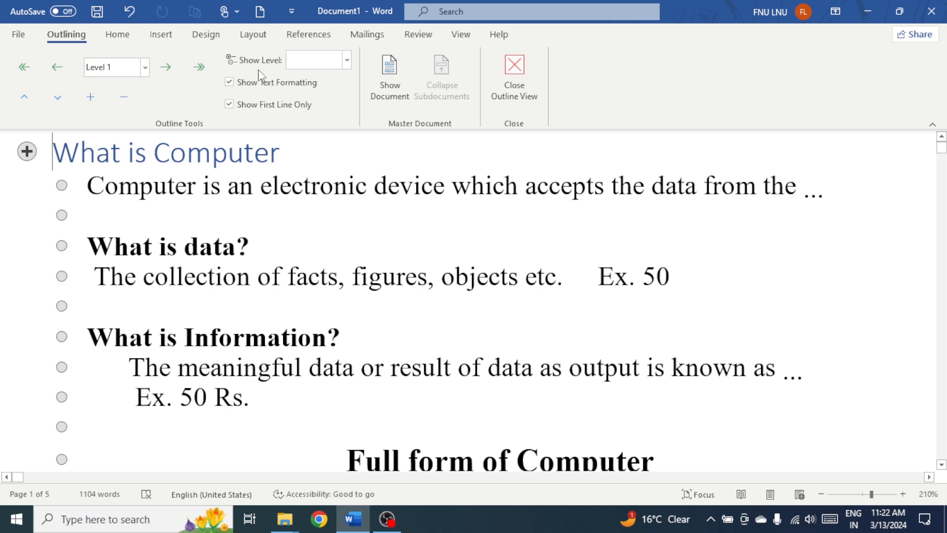
left_click(347, 60)
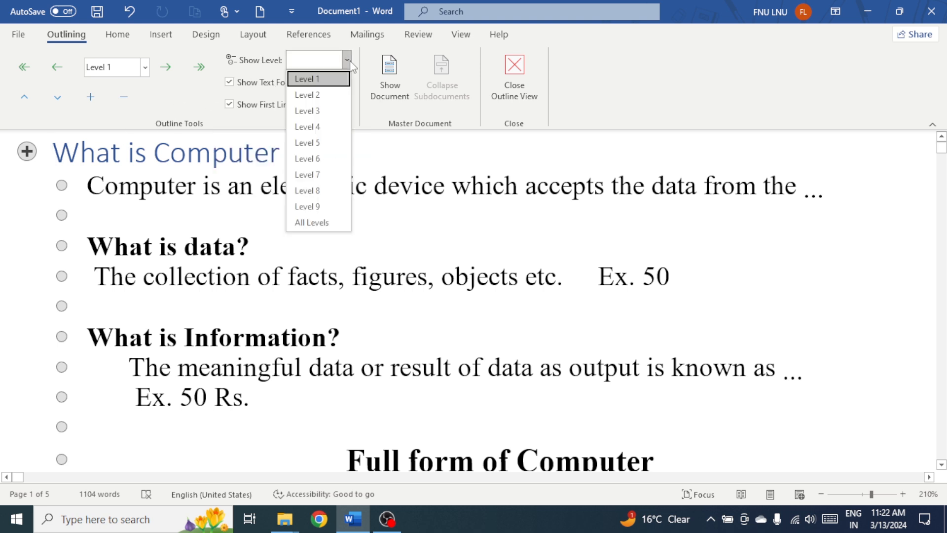
left_click(318, 82)
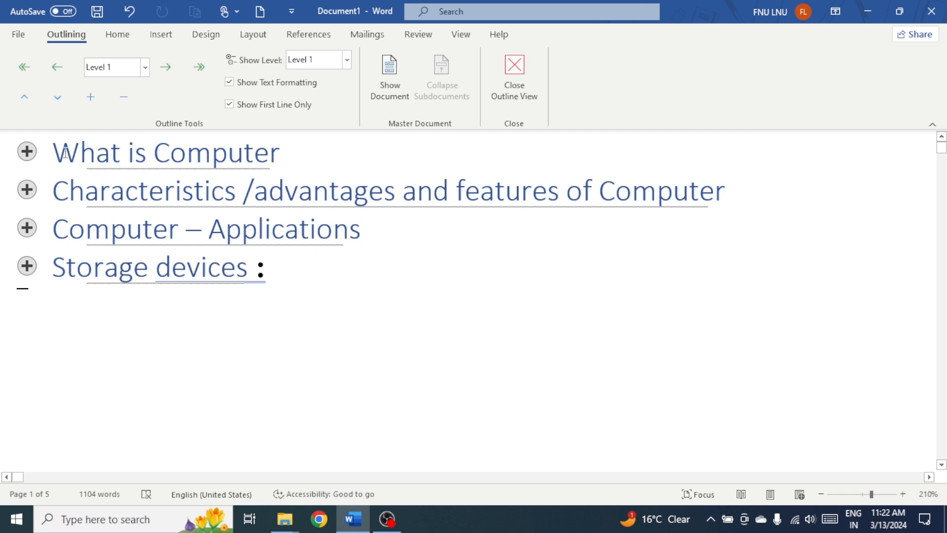
- Show the master document tools and create a subdocument from the "What is Computer" heading
left_click_drag(54, 153, 242, 159)
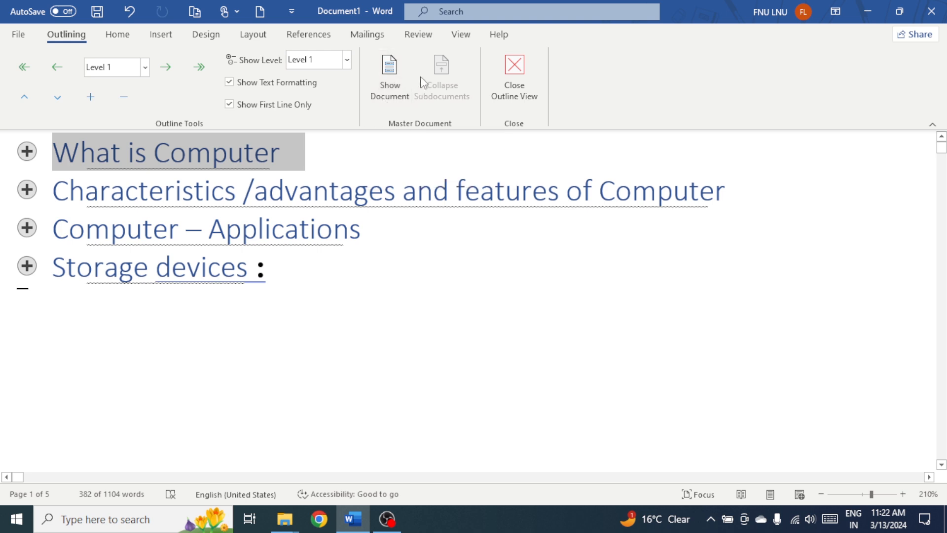
left_click(396, 83)
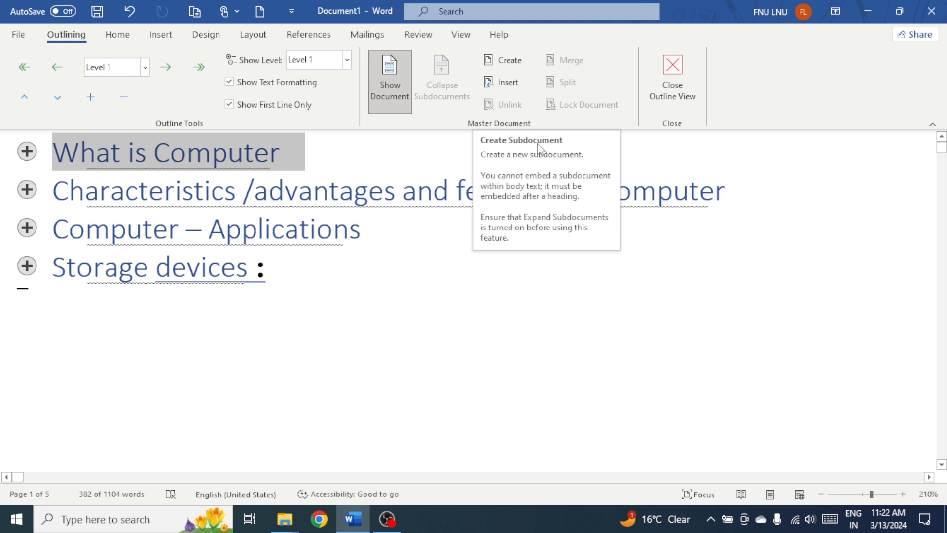
left_click(492, 64)
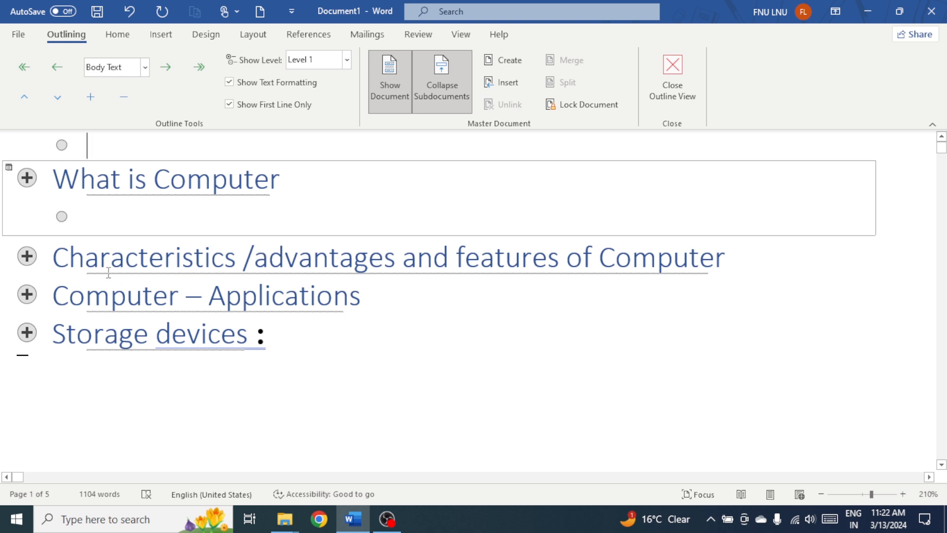
- Create separate subdocuments from the "Characteristics /advantages and features of Computer" and "Computer – Applications" headings
left_click_drag(328, 275, 730, 262)
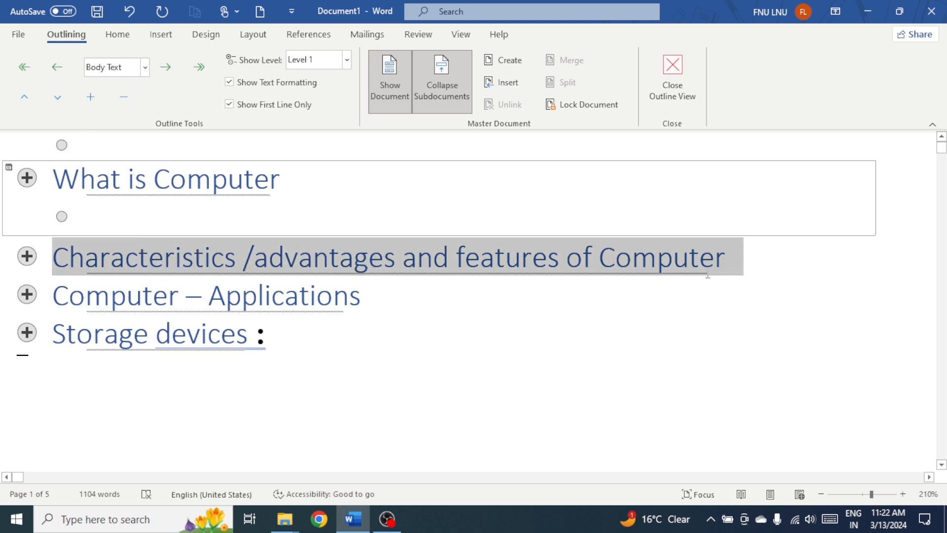
left_click(495, 61)
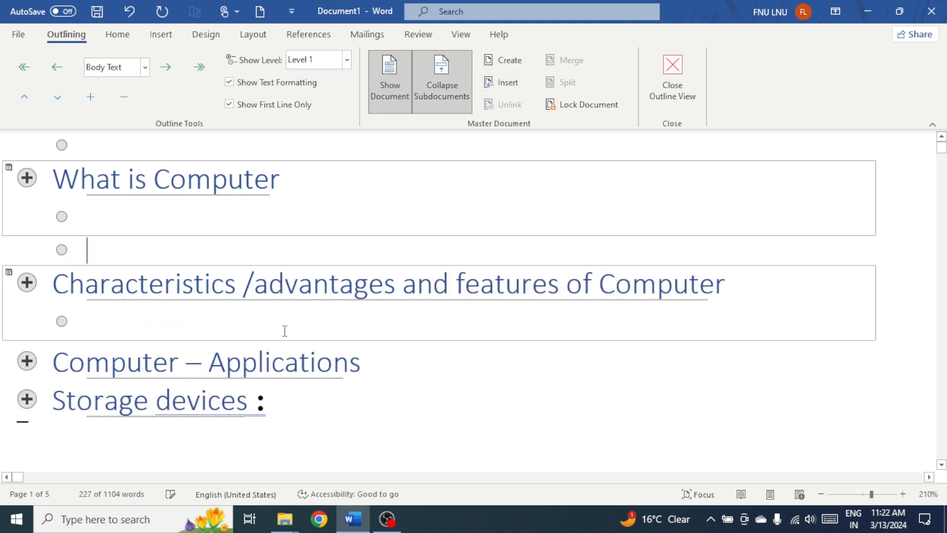
left_click_drag(54, 361, 345, 369)
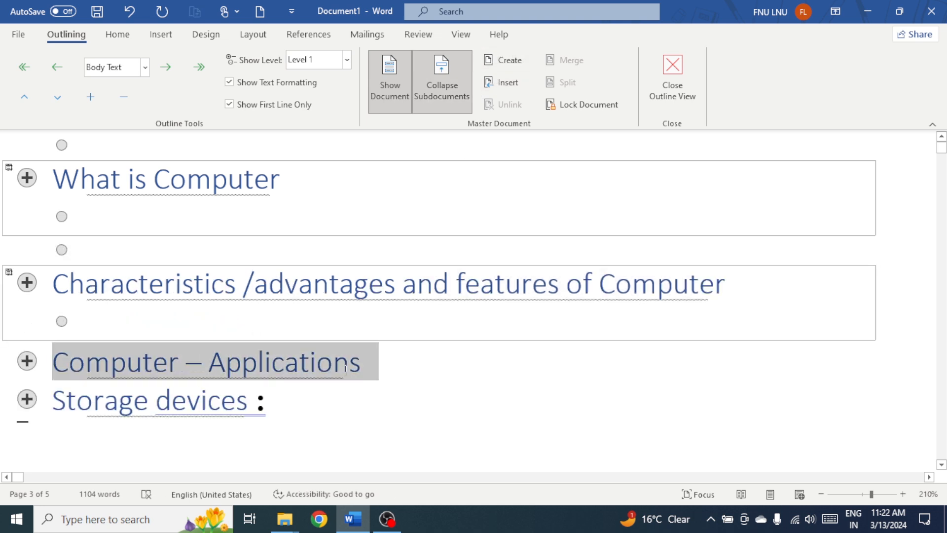
left_click(496, 61)
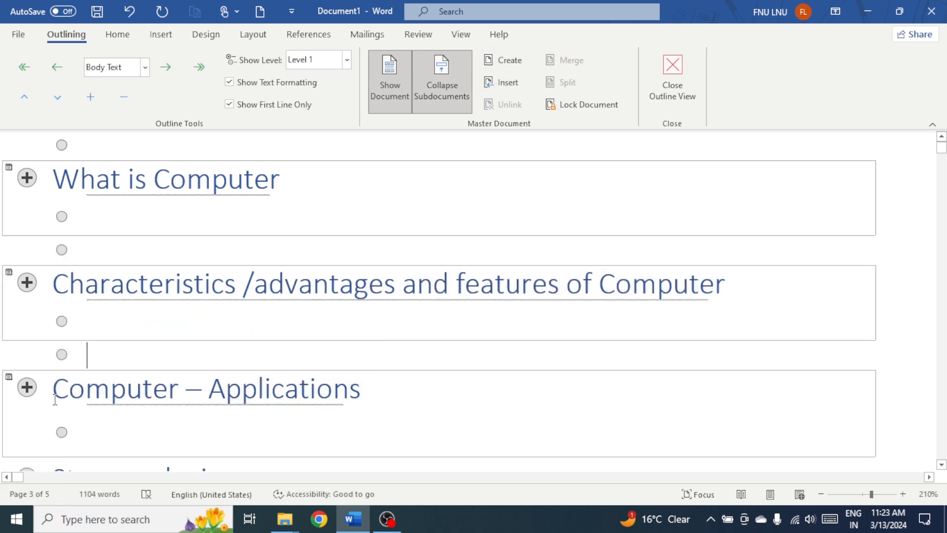
- Create another subdocument from the "Computer – Applications" heading inside its existing subdocument
left_click_drag(53, 390, 340, 424)
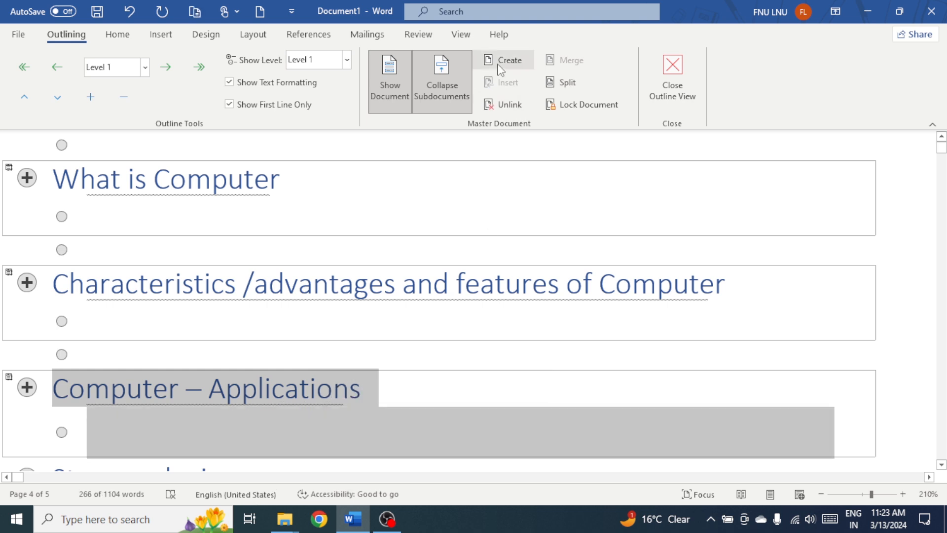
left_click(96, 399)
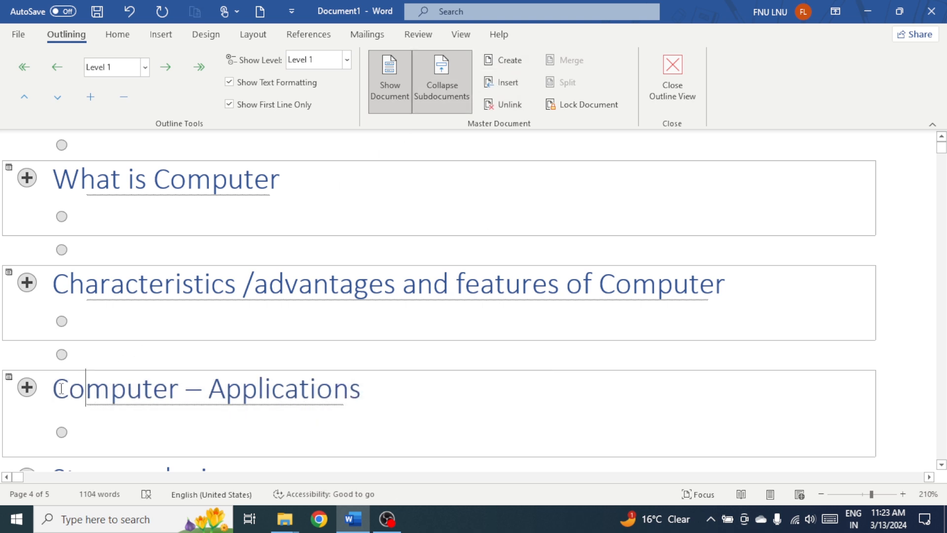
left_click_drag(53, 390, 379, 389)
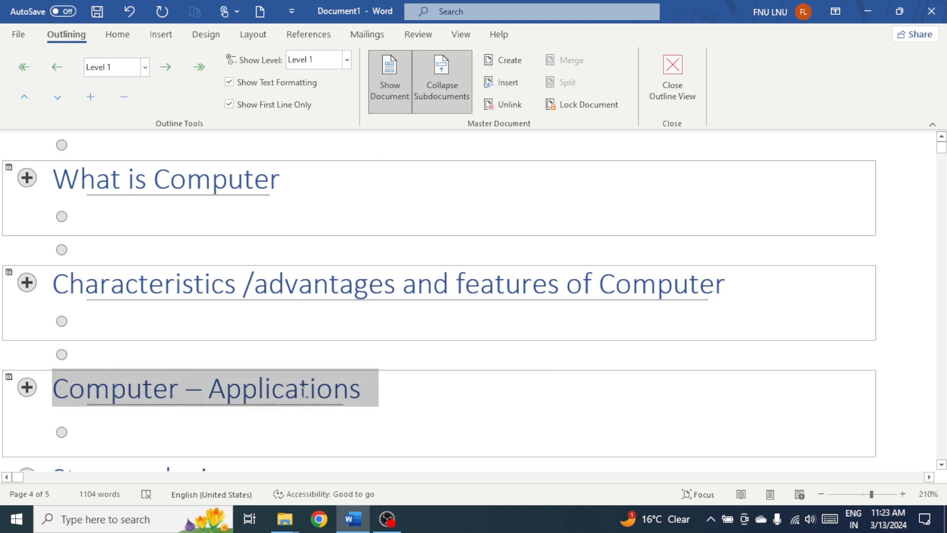
left_click(507, 60)
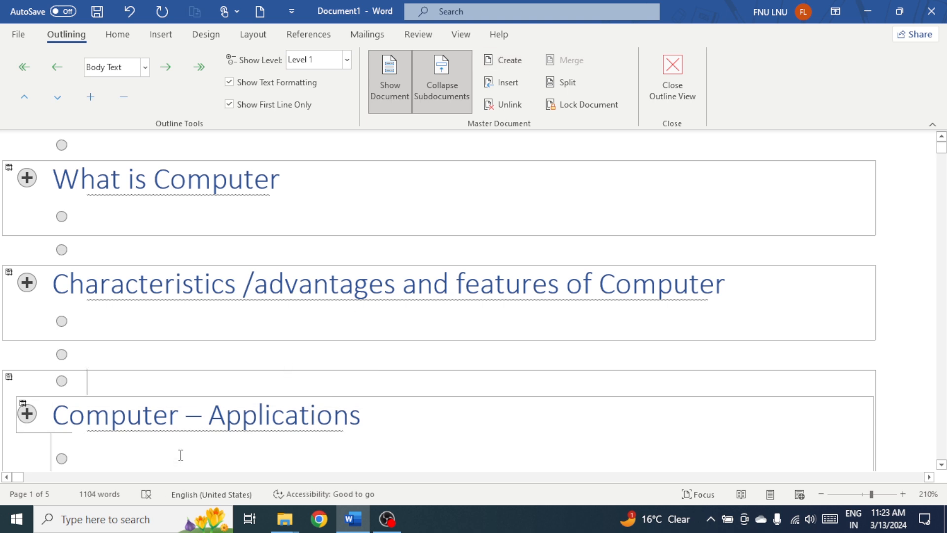
- Create a subdocument from the "Storage devices" heading
scroll(185, 414, "down", 3)
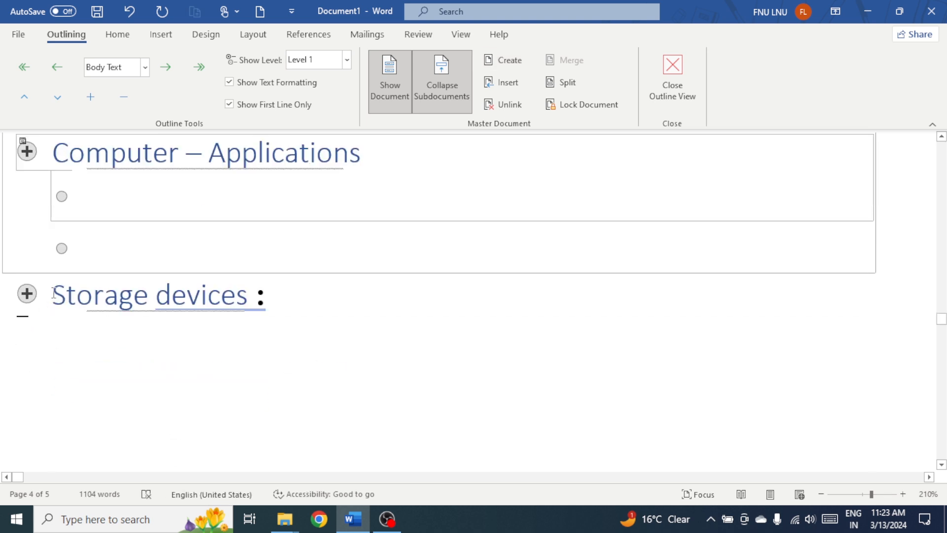
left_click_drag(50, 299, 238, 317)
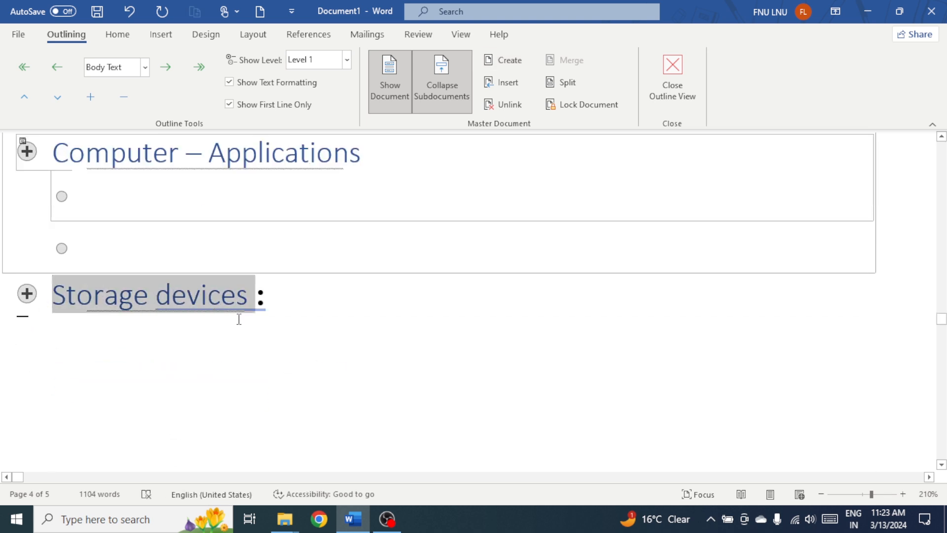
left_click(503, 60)
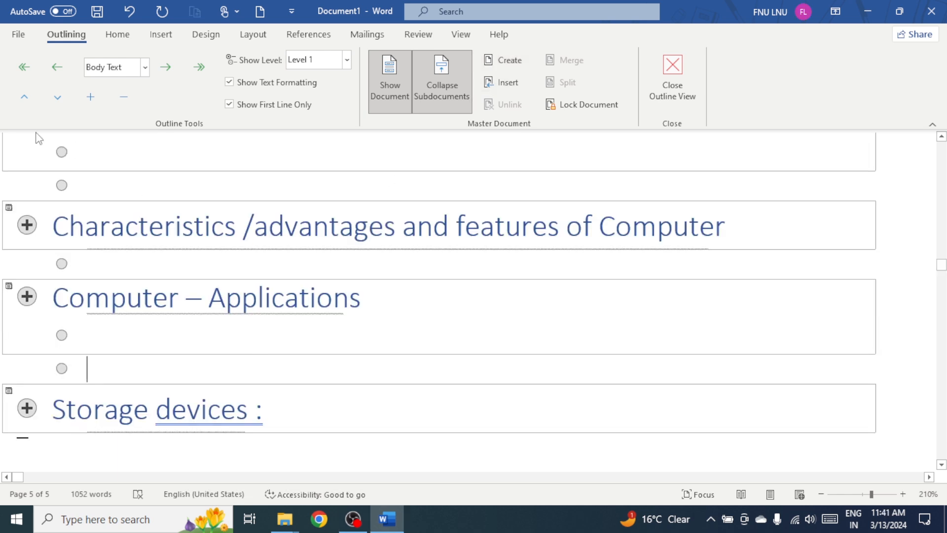
- Save the master document to the Desktop folder as a Word Document named "documents"
left_click(15, 34)
left_click(48, 221)
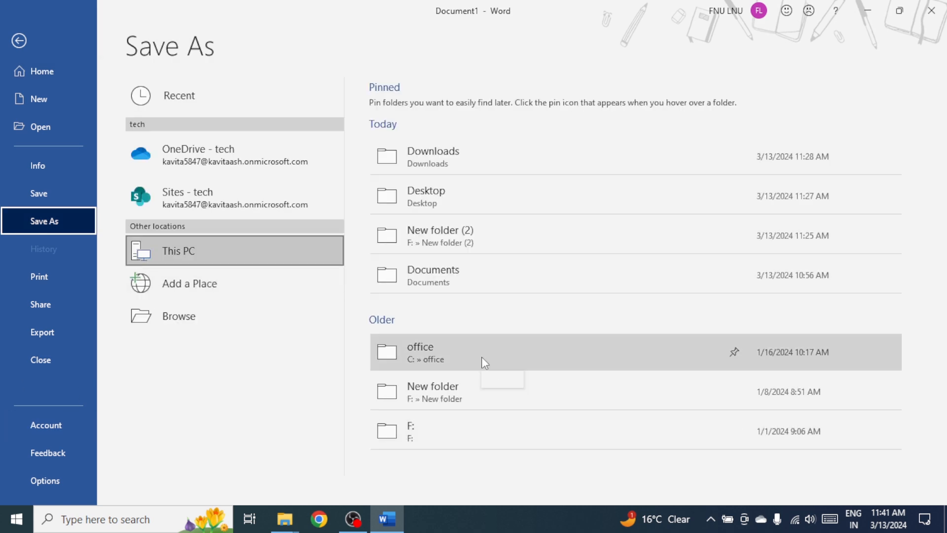
left_click(436, 200)
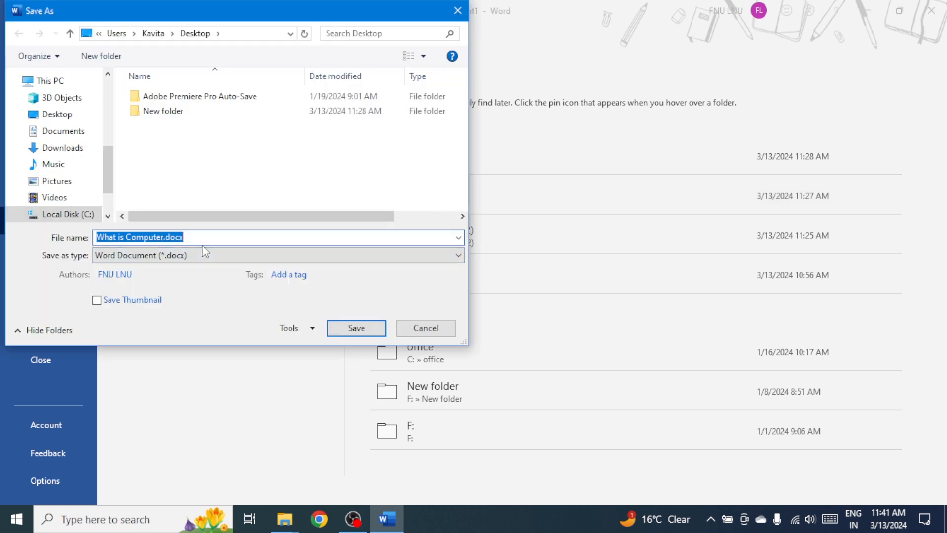
type("docm")
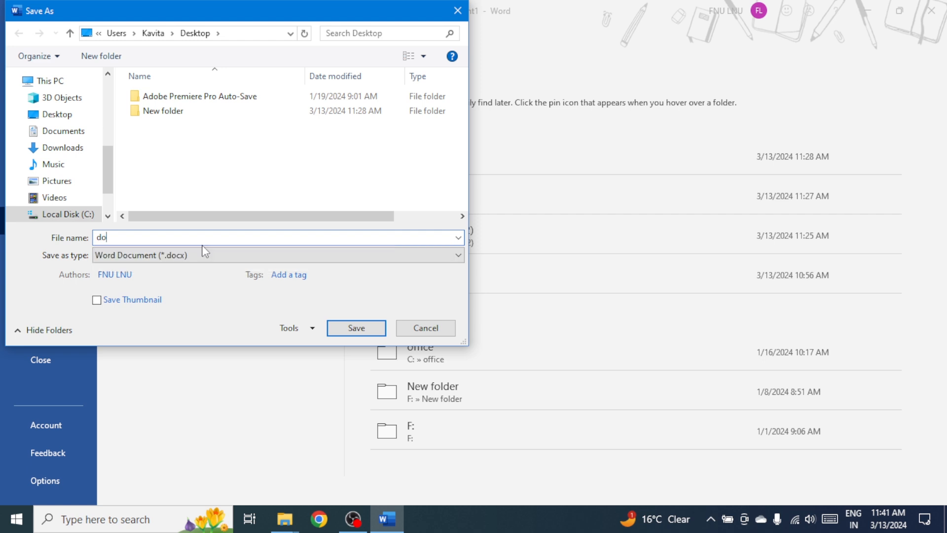
key("BackSpace")
type("umnt")
key("BackSpace")
key("BackSpace")
type("ents")
left_click(356, 328)
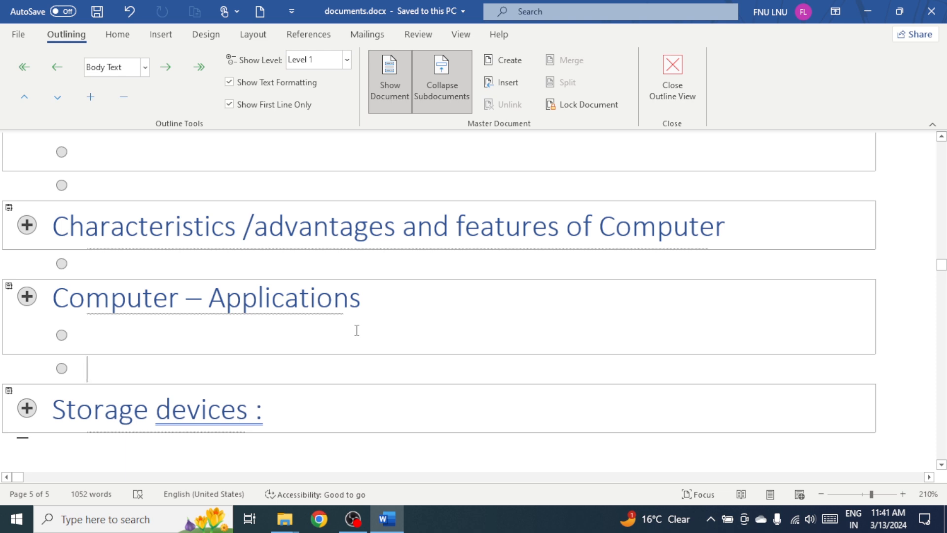
- Try to open What is Computer.docx from the desktop and dismiss the file-in-use dialog
left_click(867, 11)
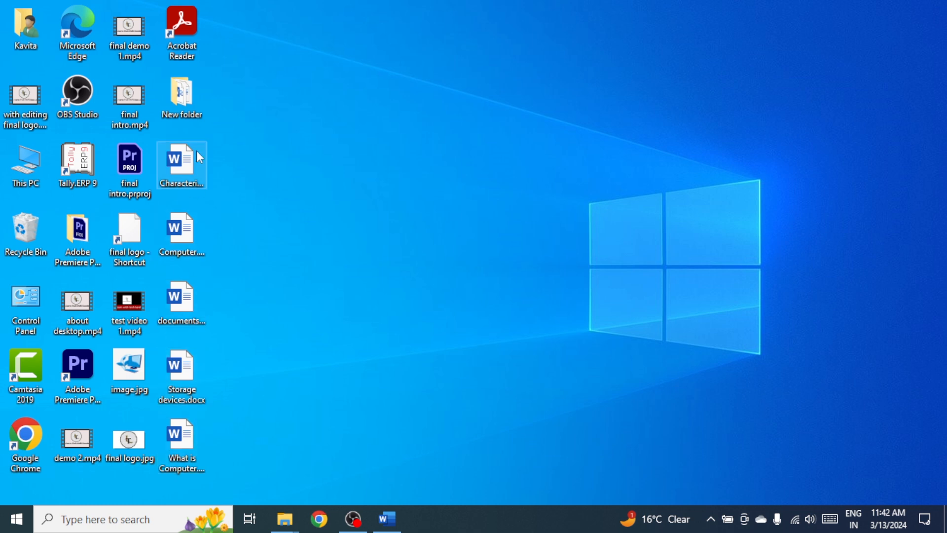
double_click(187, 448)
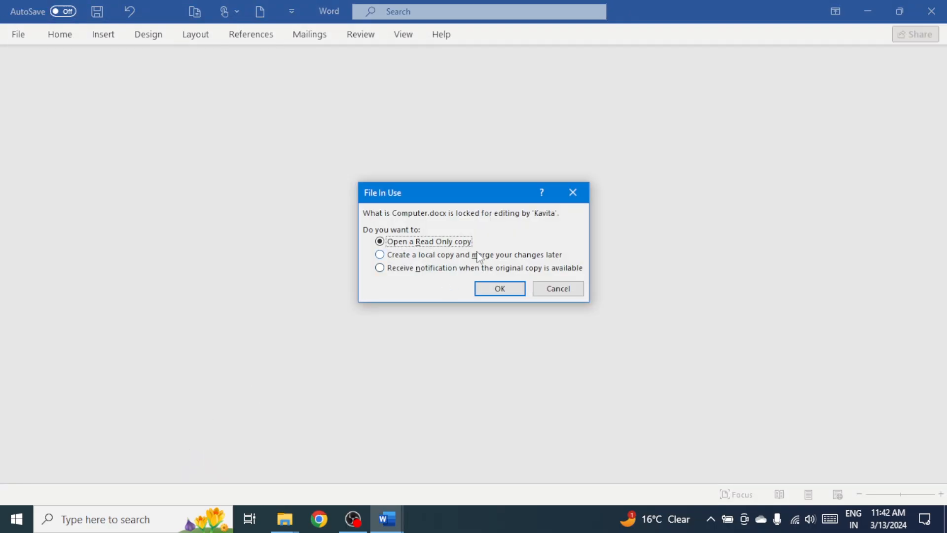
left_click(575, 194)
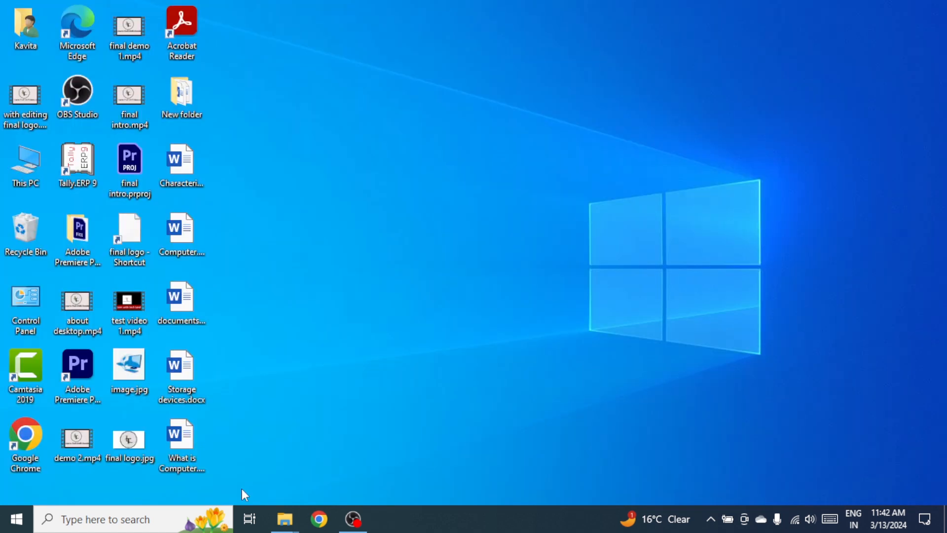
- Open What is Computer.docx from the desktop and look through the pages of the subdocument
double_click(184, 440)
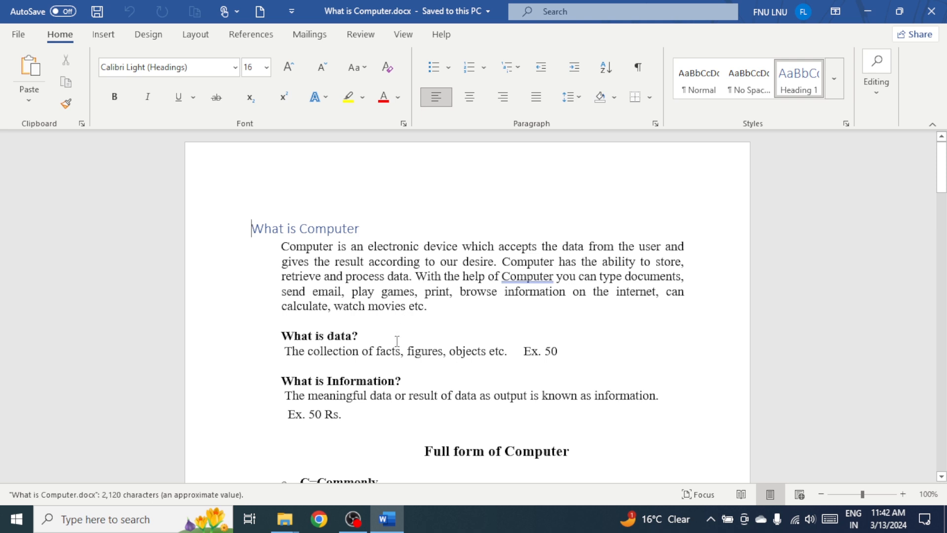
scroll(397, 343, "down", 3)
scroll(397, 344, "down", 17)
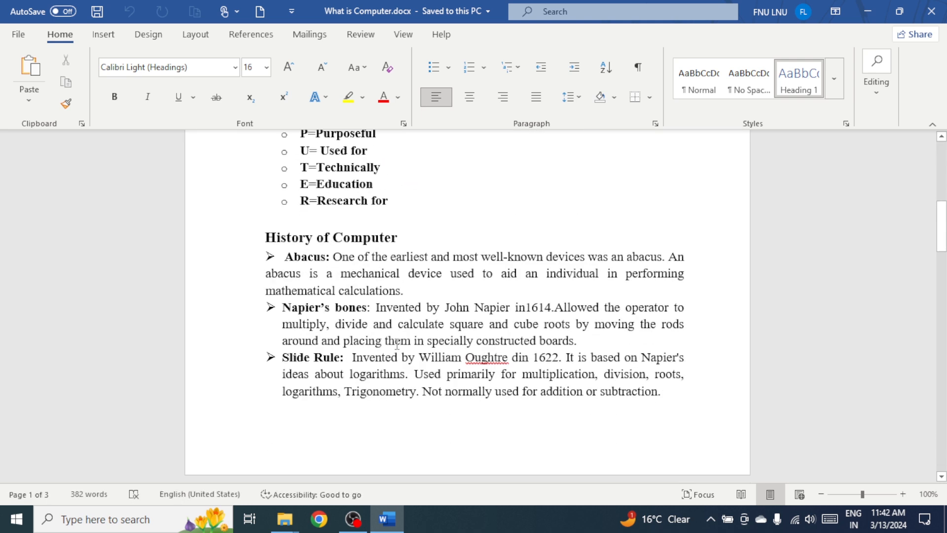
scroll(393, 357, "down", 12)
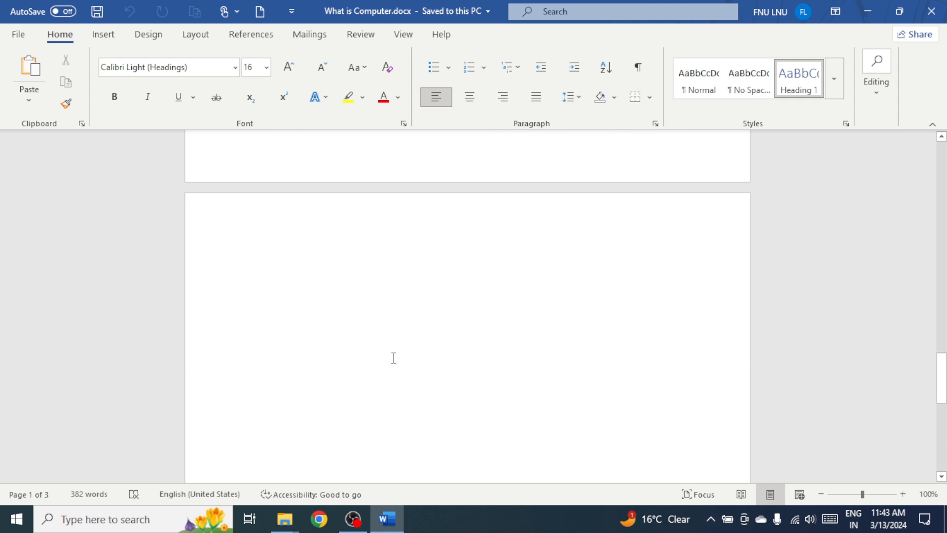
scroll(395, 352, "up", 12)
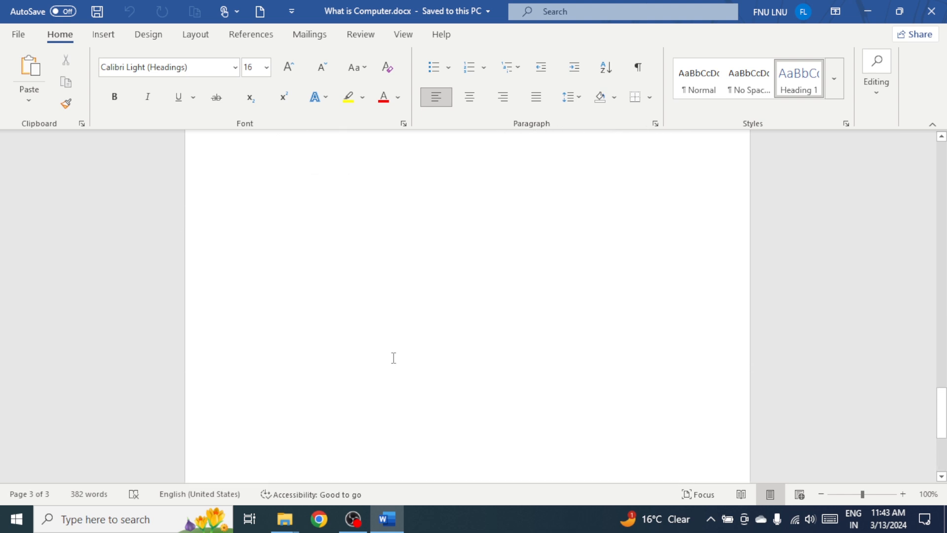
scroll(396, 347, "up", 12)
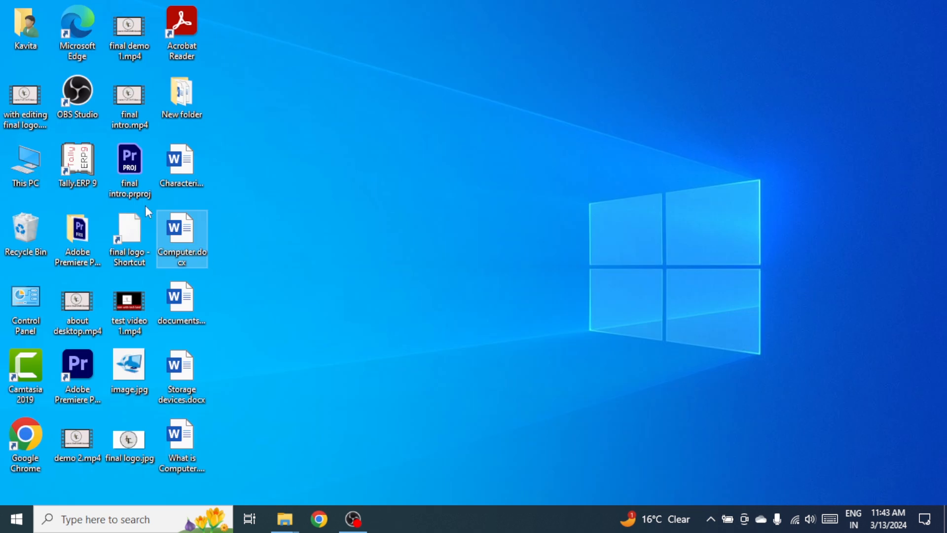
- Open Computer.docx from the desktop and look through its "Computer – Applications" content
double_click(189, 240)
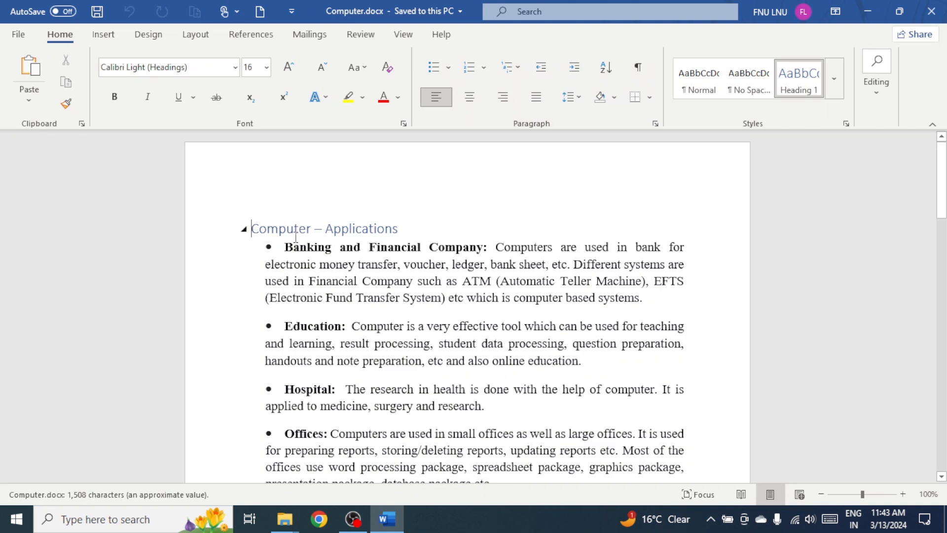
scroll(422, 389, "down", 5)
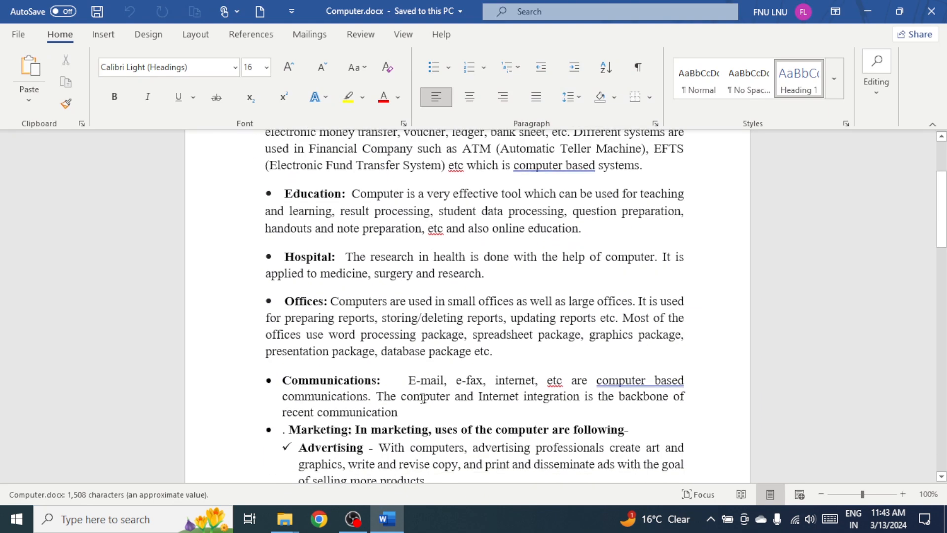
- Look through the rest of the "Computer – Applications" text in Computer.docx and close the document
scroll(422, 397, "down", 10)
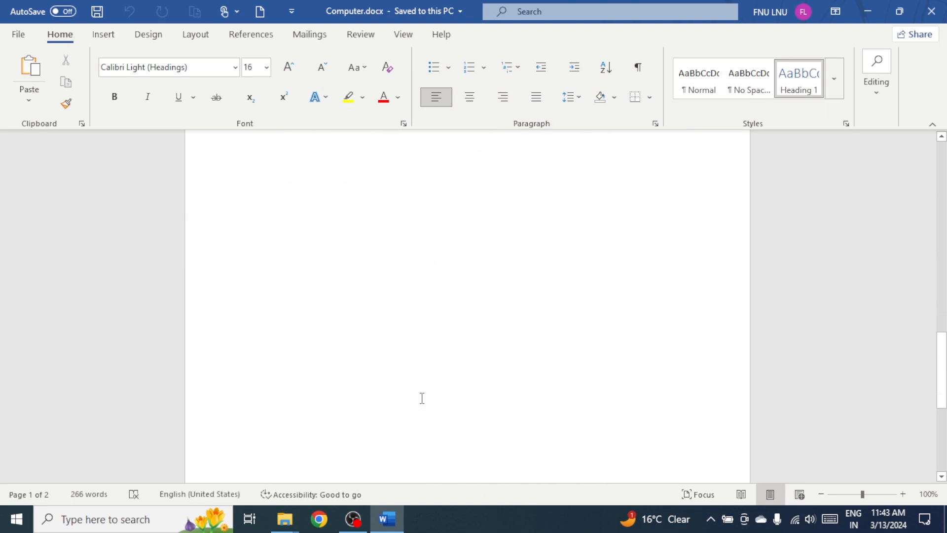
scroll(421, 397, "up", 10)
scroll(422, 395, "up", 5)
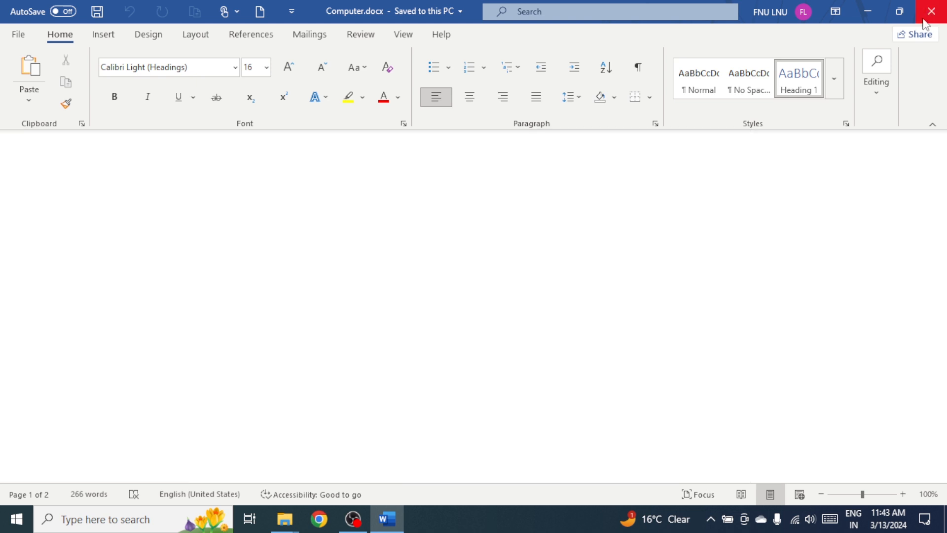
left_click(931, 10)
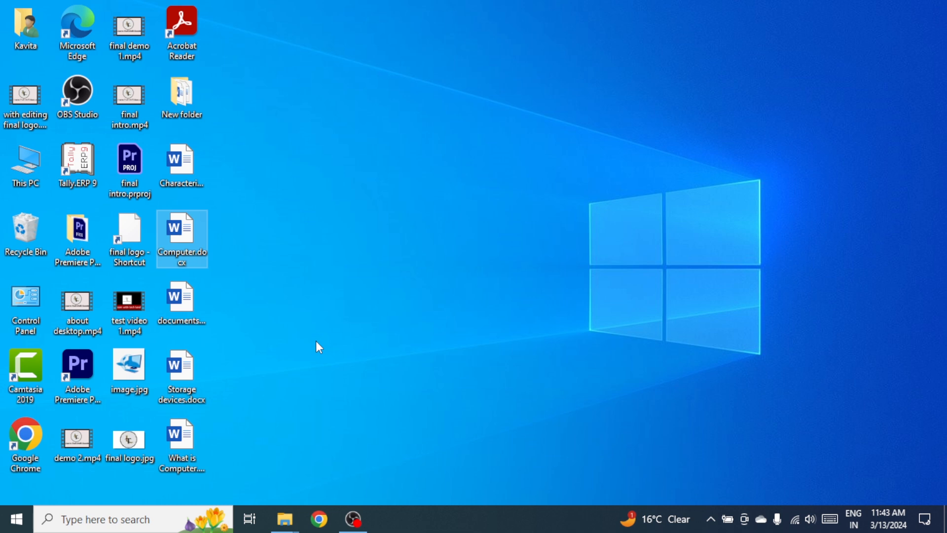
left_click(313, 277)
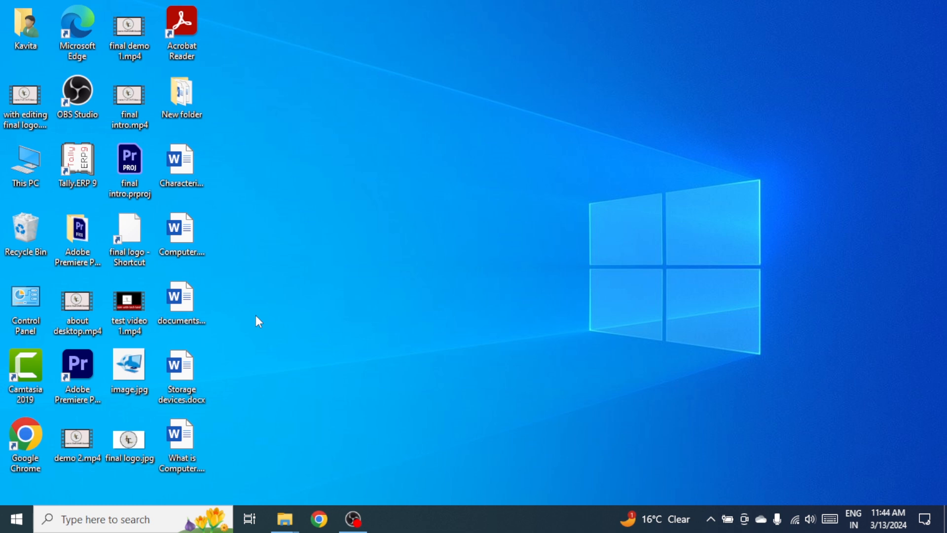
- Open documents.docx from the desktop, look through What is Computer.docx via its link, and close both documents
double_click(182, 304)
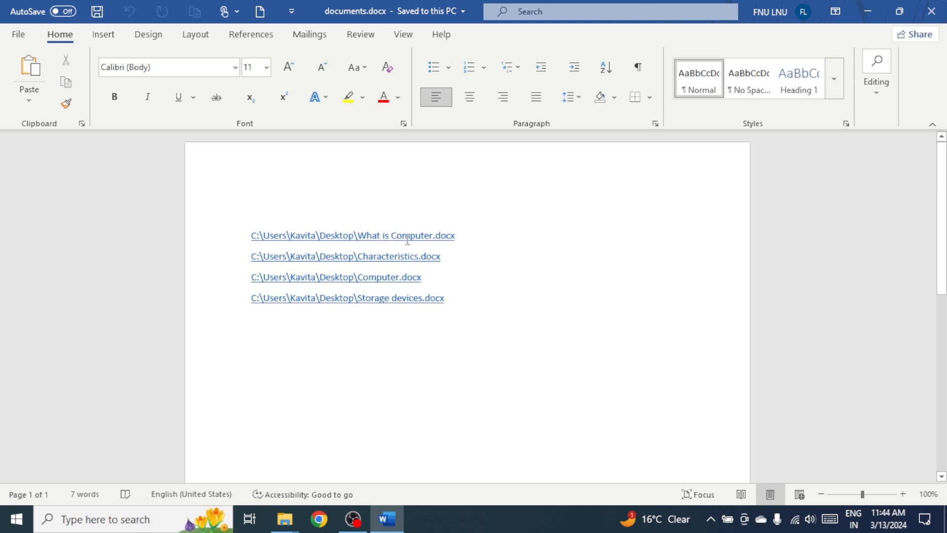
left_click(352, 242, "ctrl")
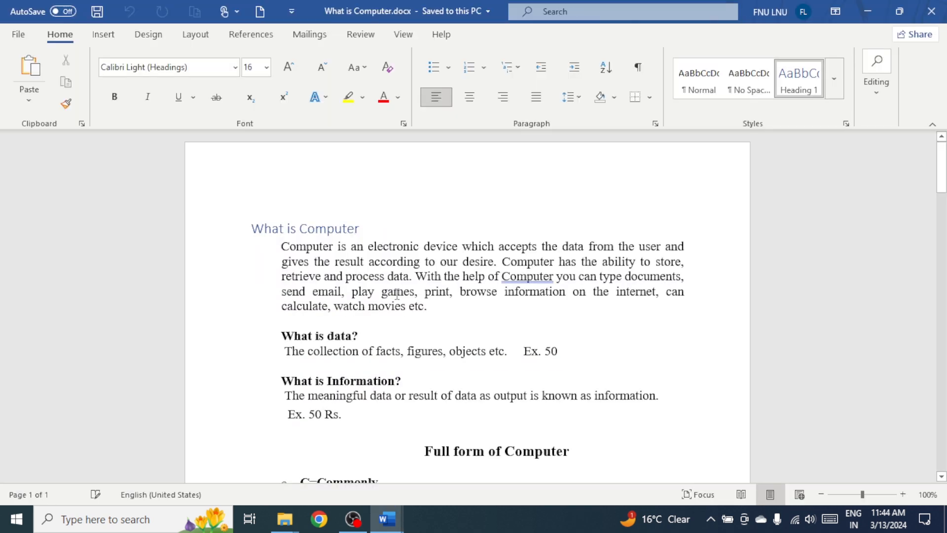
scroll(430, 356, "down", 5)
scroll(430, 356, "down", 15)
scroll(429, 356, "up", 10)
scroll(429, 356, "up", 10)
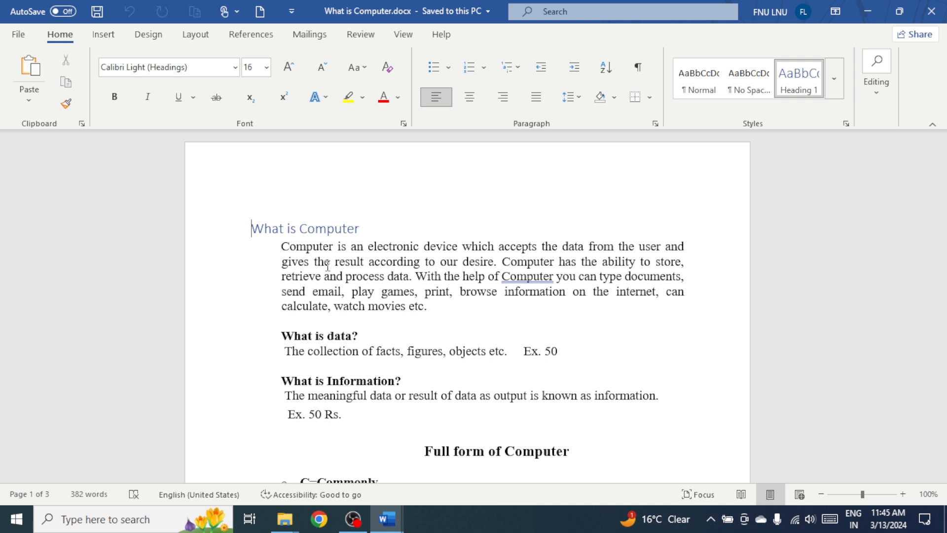
left_click(931, 11)
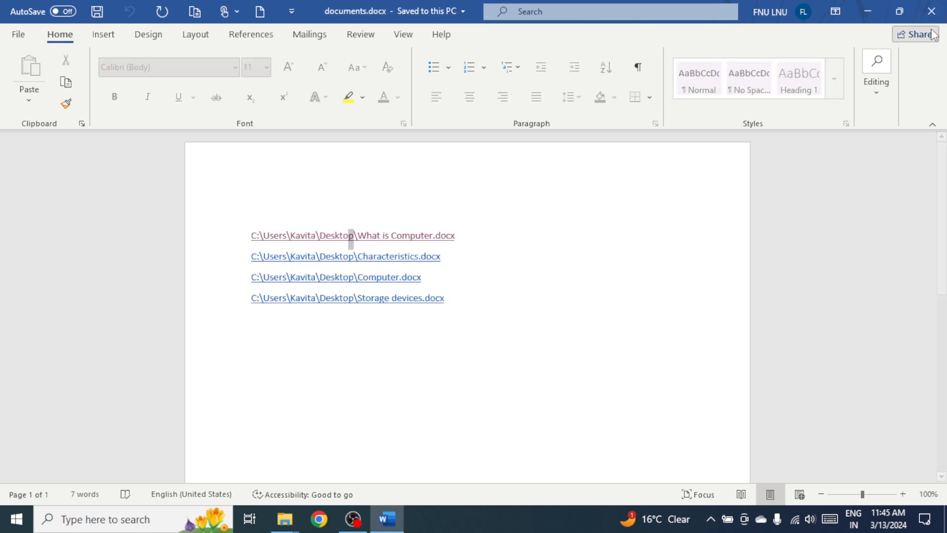
left_click(932, 11)
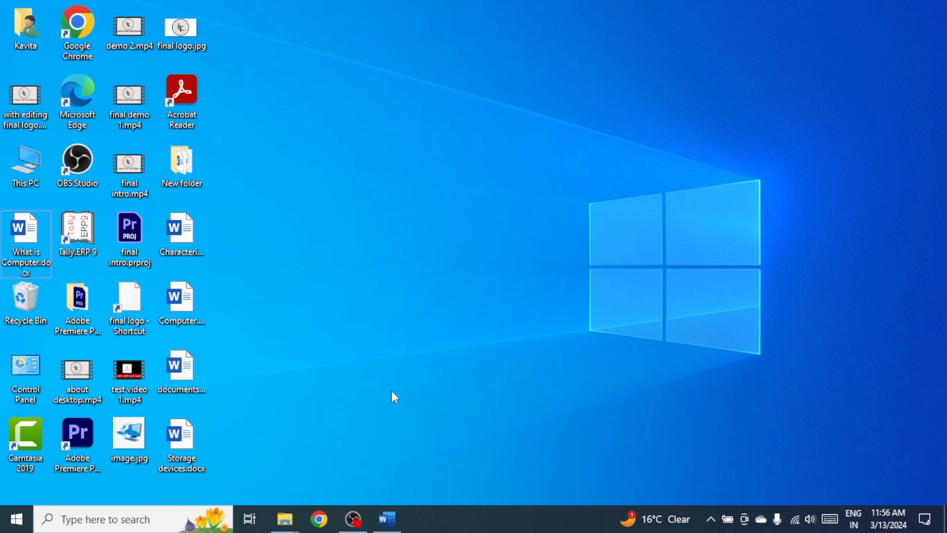
- Start combining documents from the blank Word document and choose Computer.docx from the Desktop folder as the original document
left_click(389, 528)
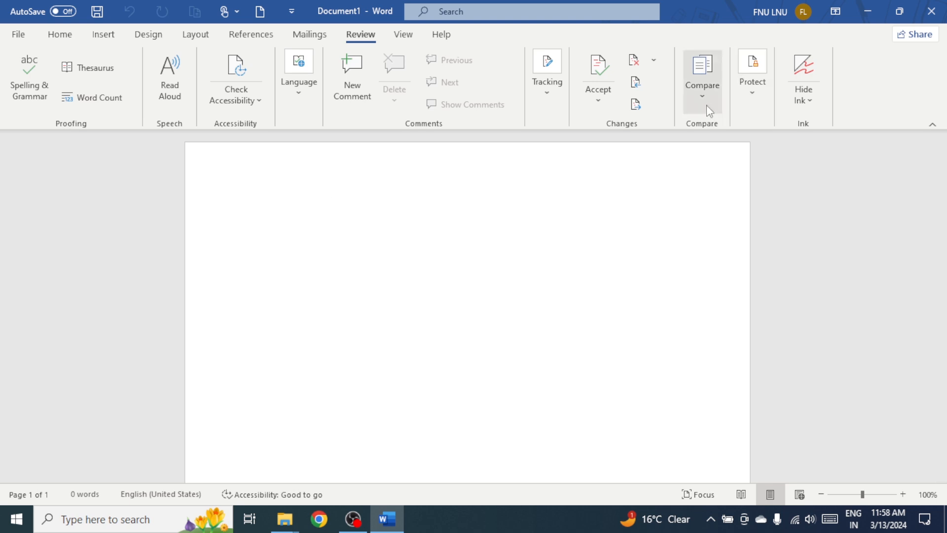
left_click(699, 96)
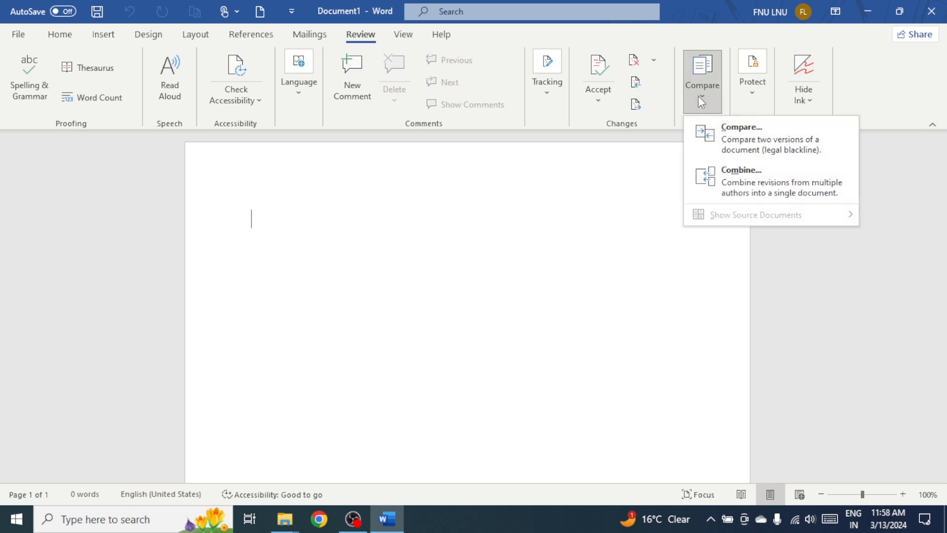
left_click(745, 180)
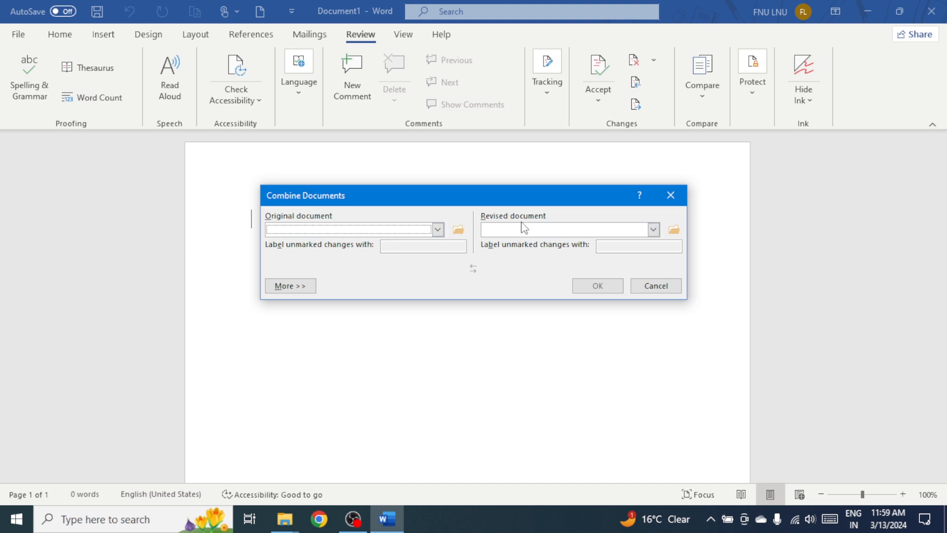
left_click(458, 231)
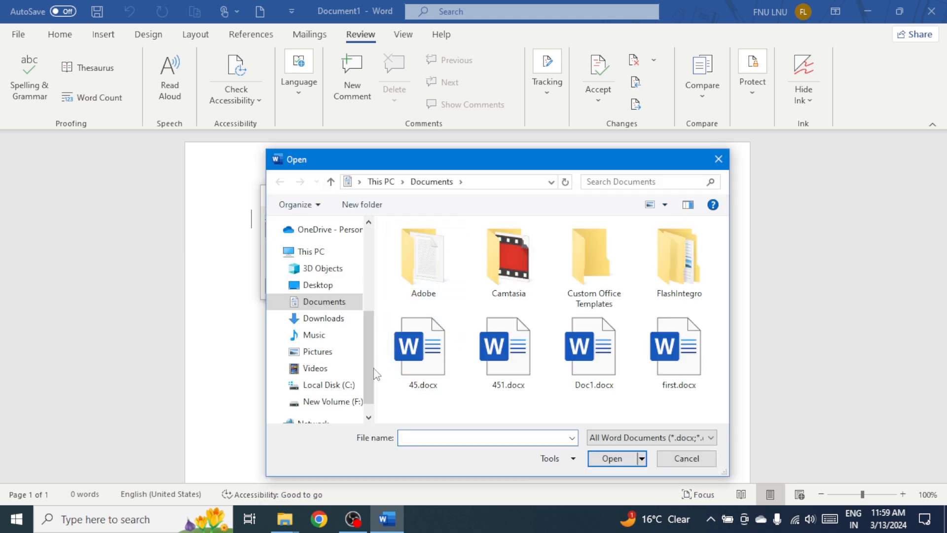
left_click(334, 290)
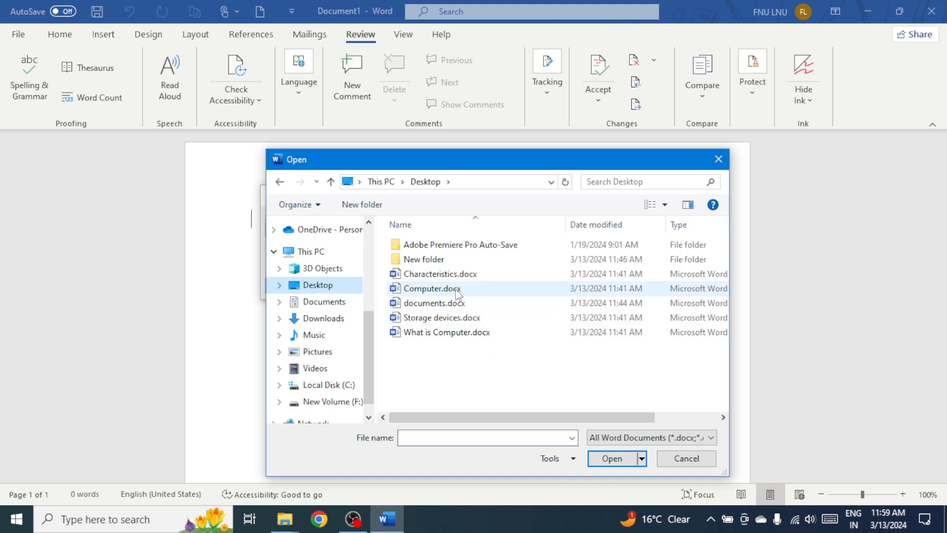
double_click(455, 288)
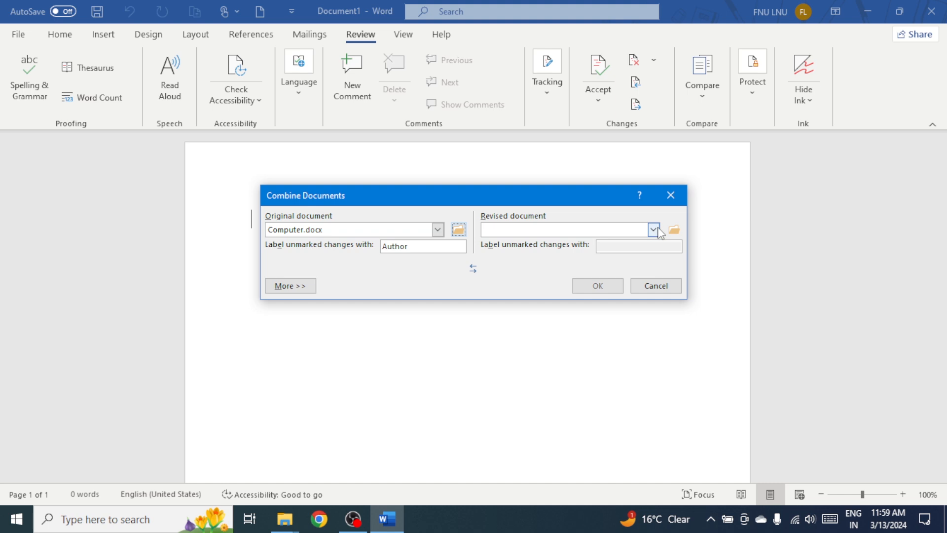
- Choose Storage devices.docx as the revised document and combine the two documents
left_click(673, 229)
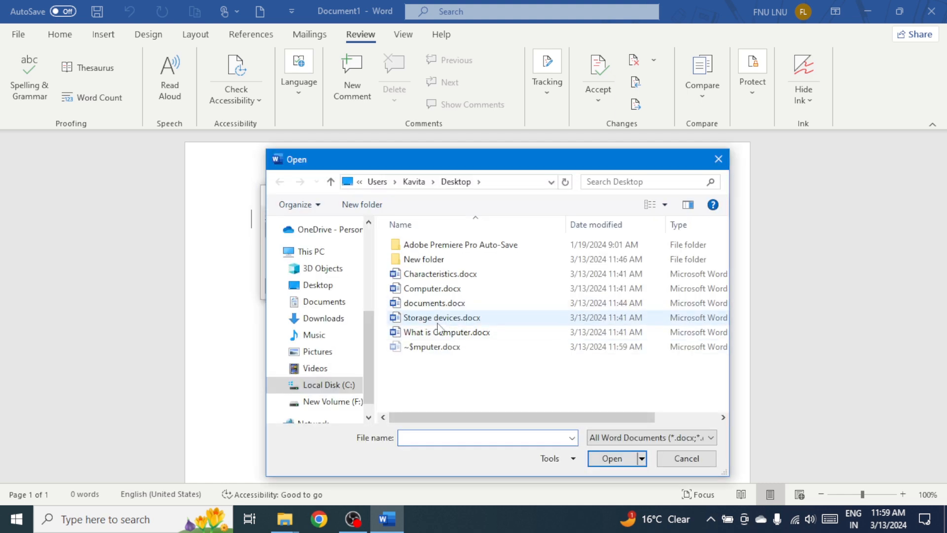
double_click(438, 318)
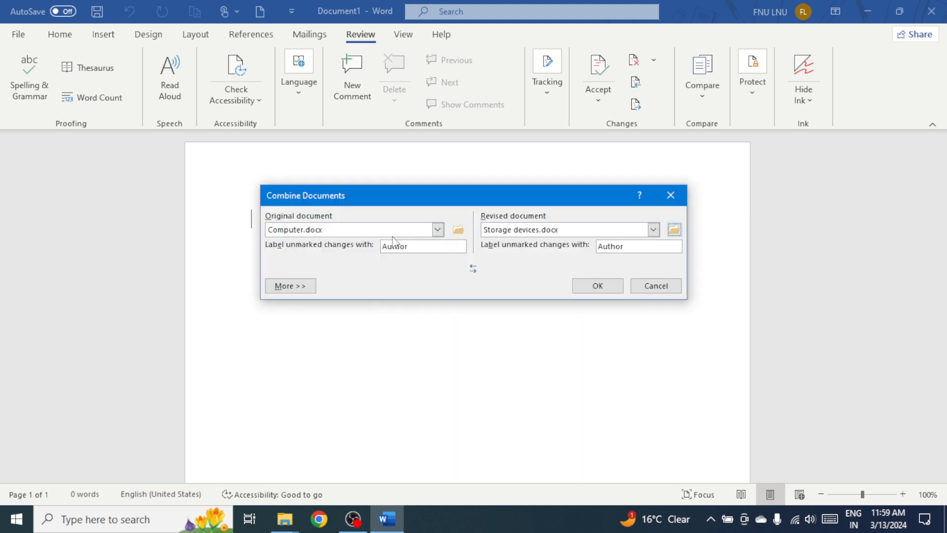
left_click(602, 291)
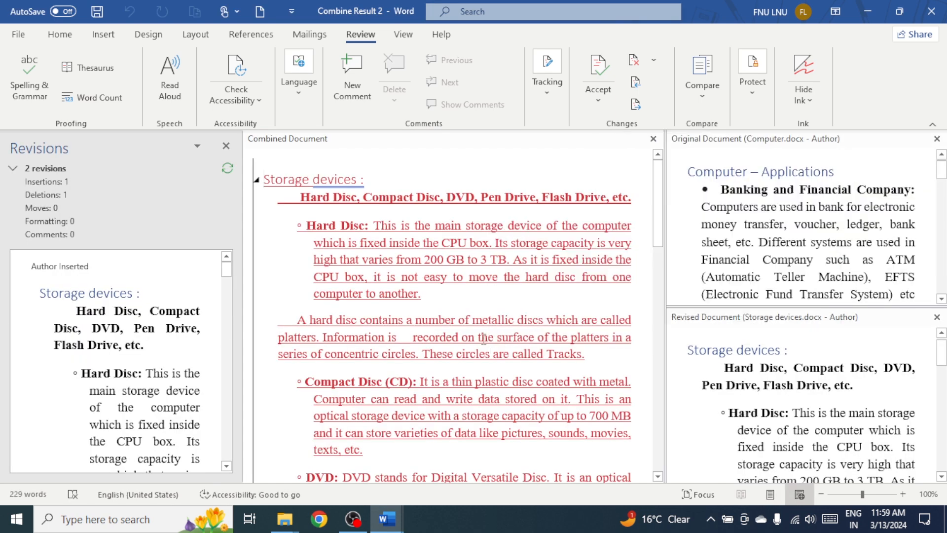
- Examine the tracked insertions and deletions in the combined document against the original and revised documents
scroll(484, 345, "down", 15)
scroll(484, 343, "down", 4)
scroll(484, 342, "up", 7)
scroll(484, 342, "up", 12)
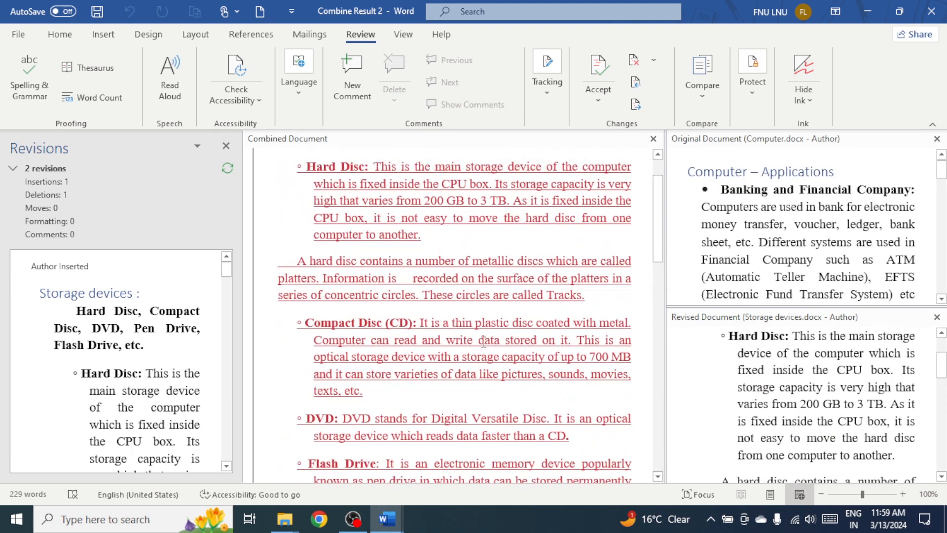
scroll(484, 340, "down", 10)
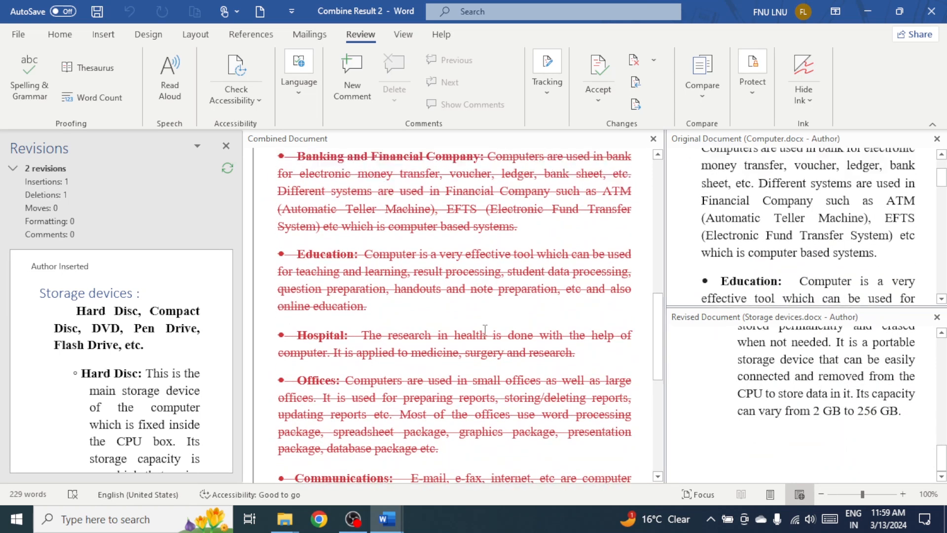
scroll(485, 330, "up", 12)
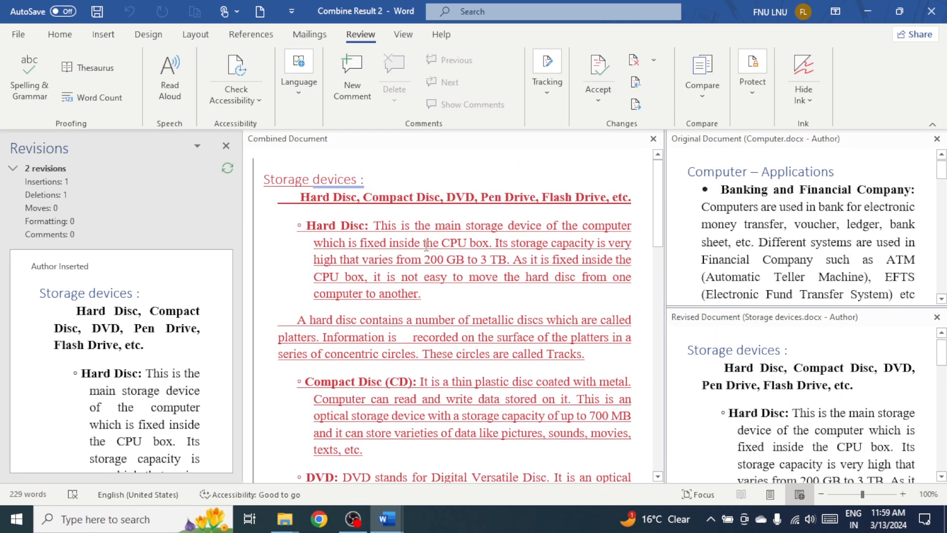
mouse_move(427, 256)
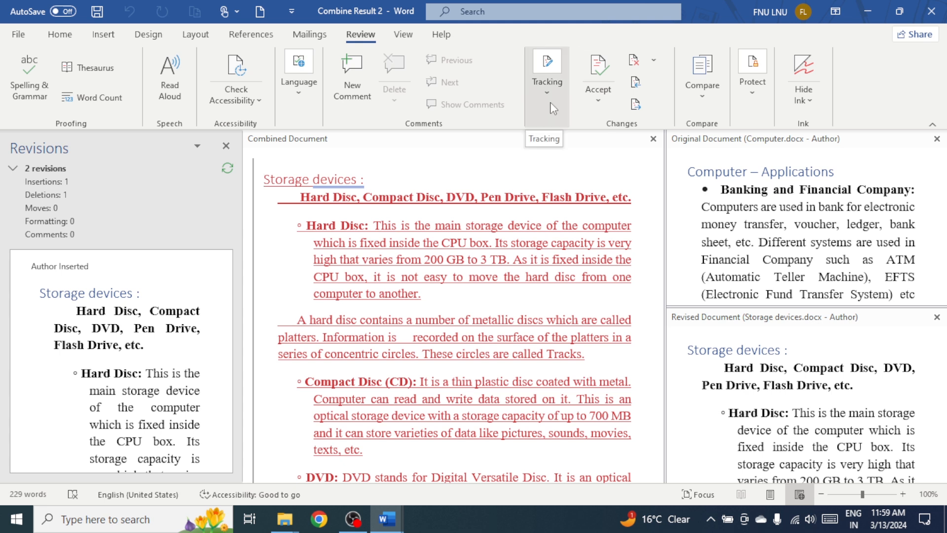
scroll(465, 339, "down", 9)
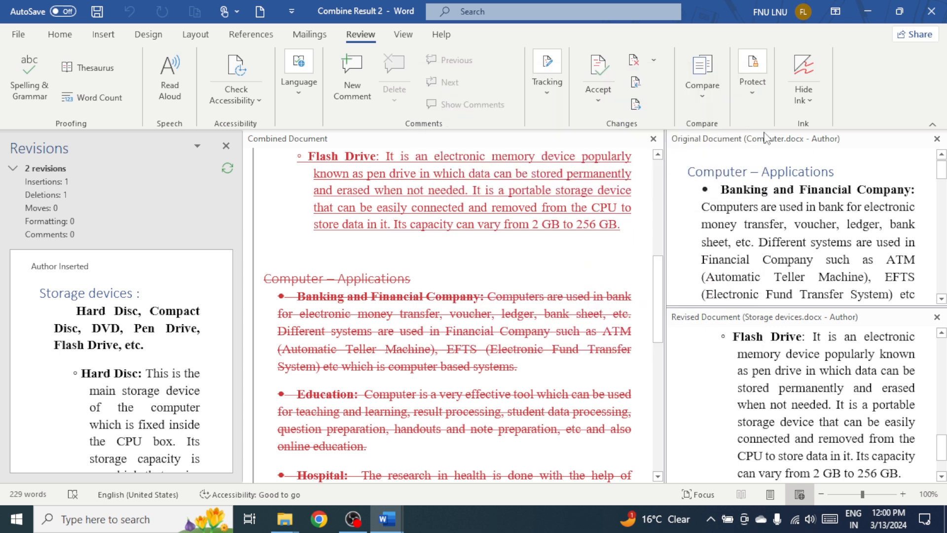
scroll(722, 341, "up", 4)
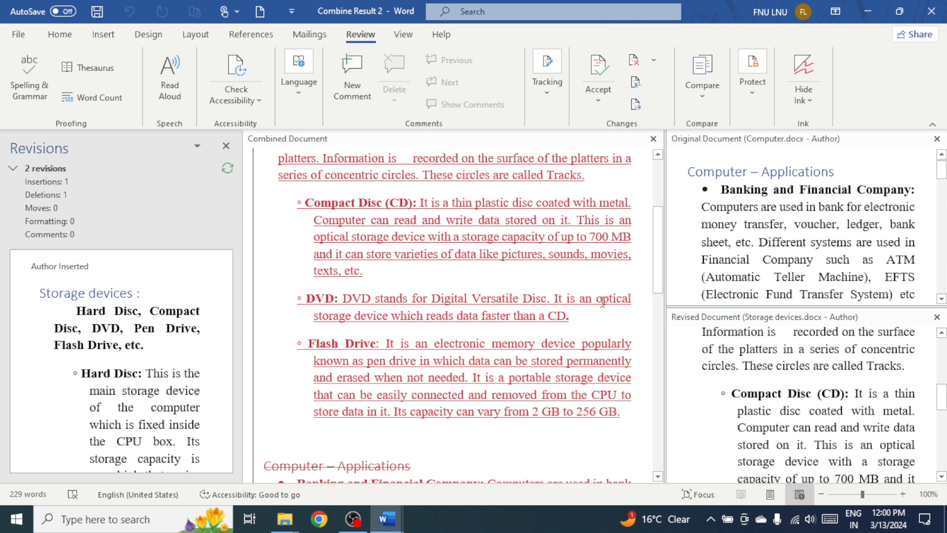
mouse_move(602, 303)
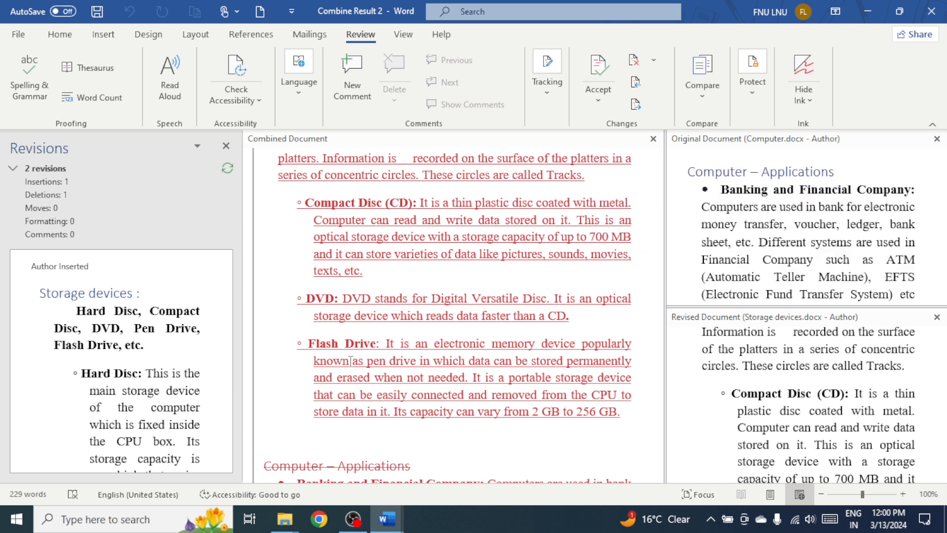
- Reject the tracked deletion of the whole "Computer – Applications" section in the combined document, using Reject and Move to Next
scroll(347, 335, "down", 2)
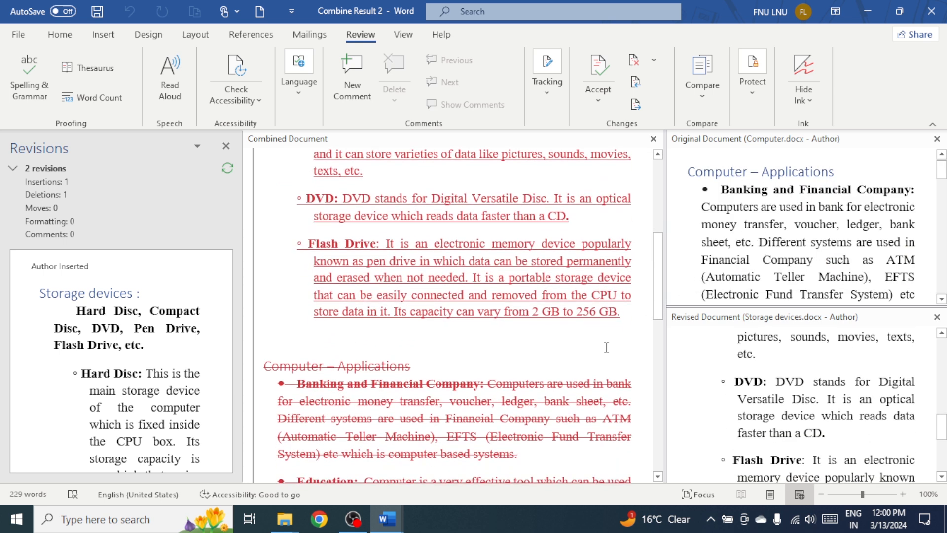
scroll(471, 372, "down", 3)
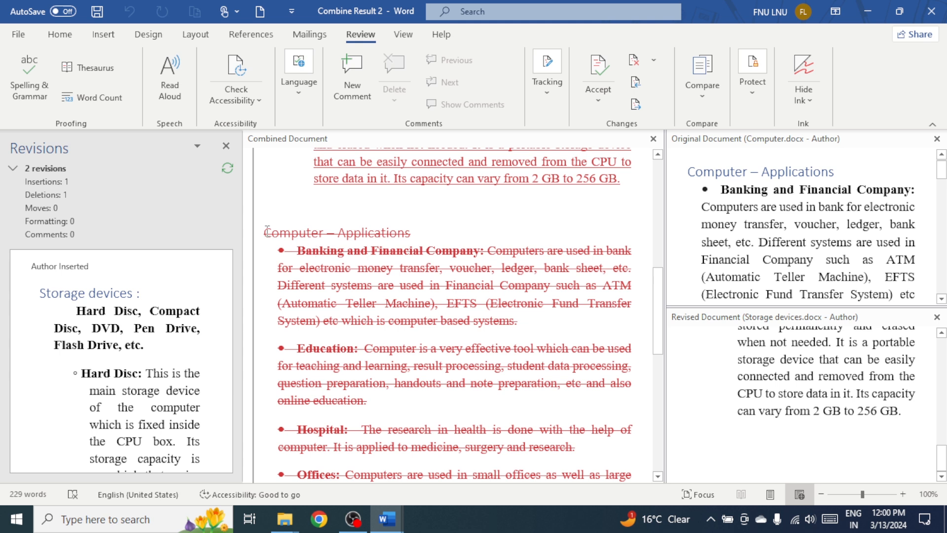
left_click_drag(263, 232, 590, 434)
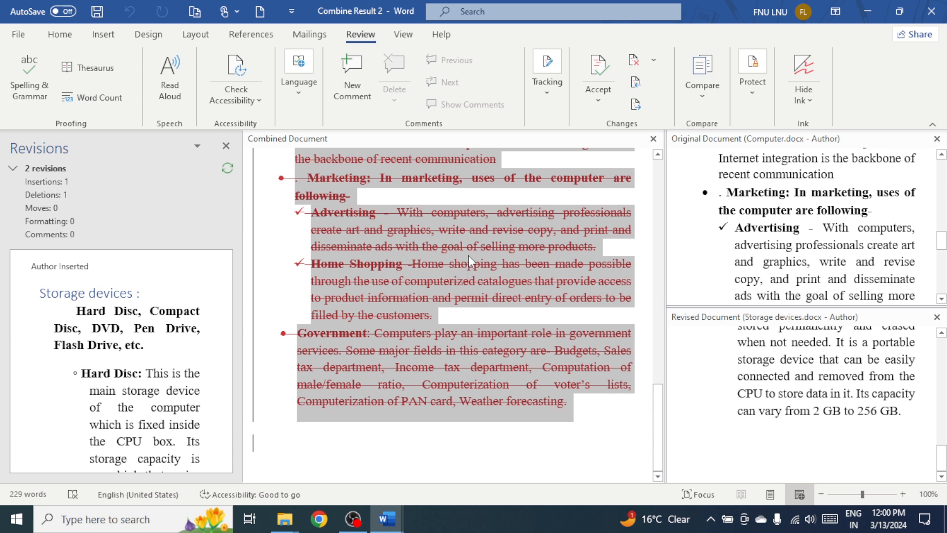
mouse_move(468, 255)
mouse_move(434, 279)
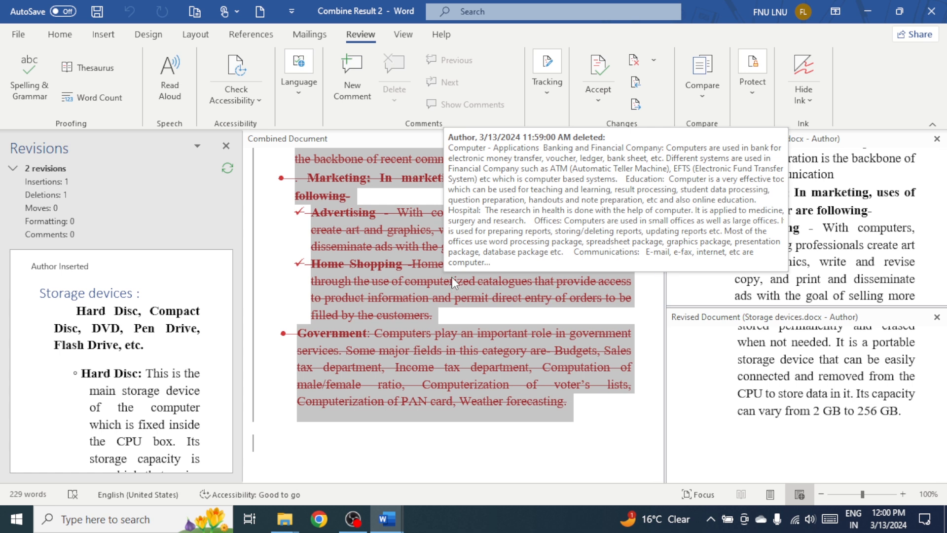
left_click(659, 66)
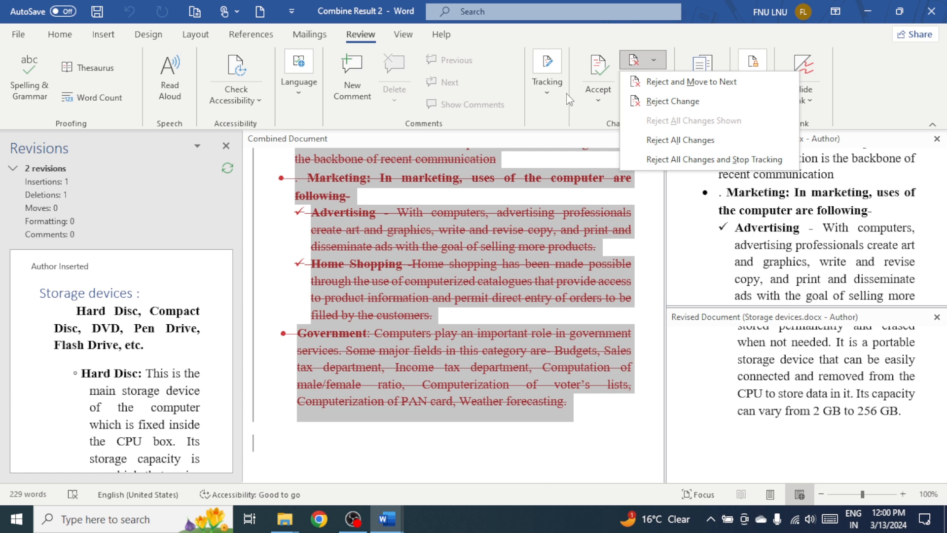
left_click(681, 84)
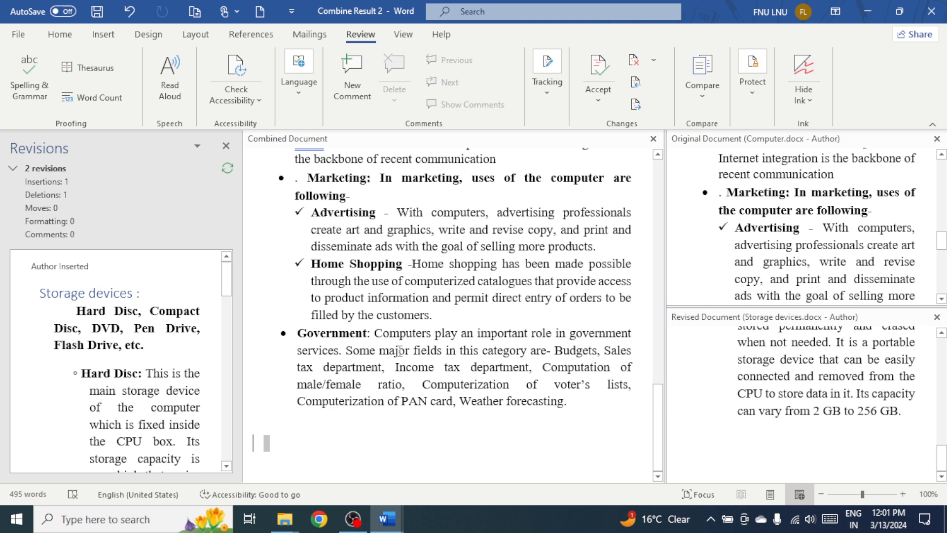
- Accept the tracked insertion of the "Storage devices" text, from its heading through the Flash Drive paragraph, using Accept This Change
scroll(486, 387, "up", 15)
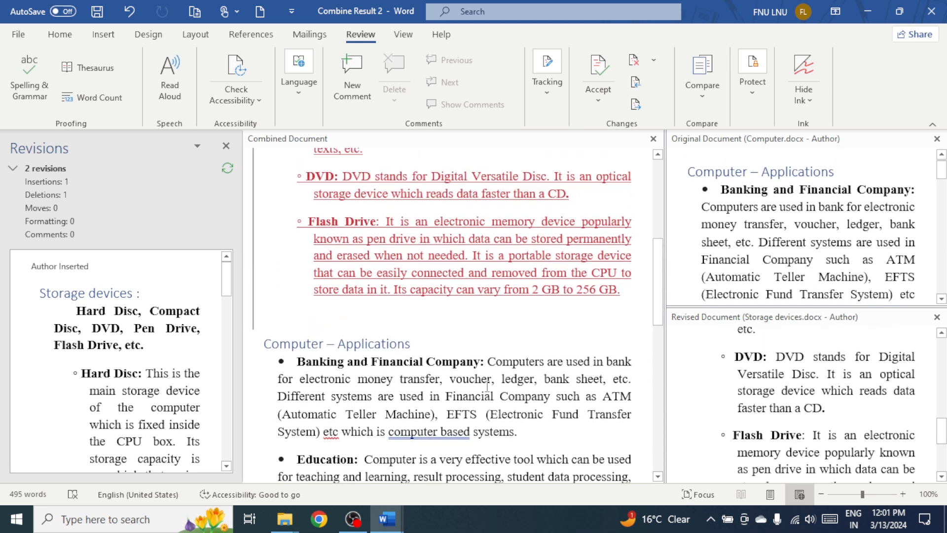
scroll(487, 386, "up", 5)
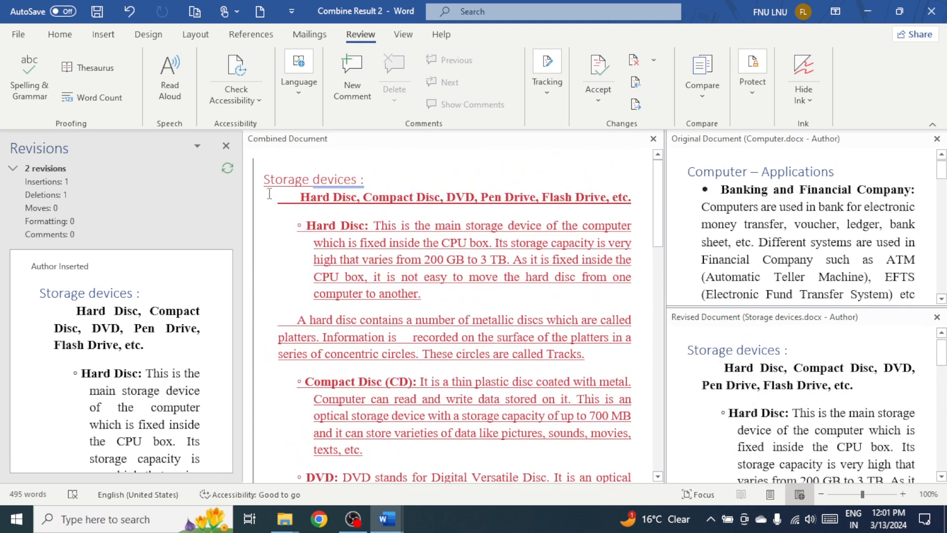
left_click_drag(266, 179, 614, 374)
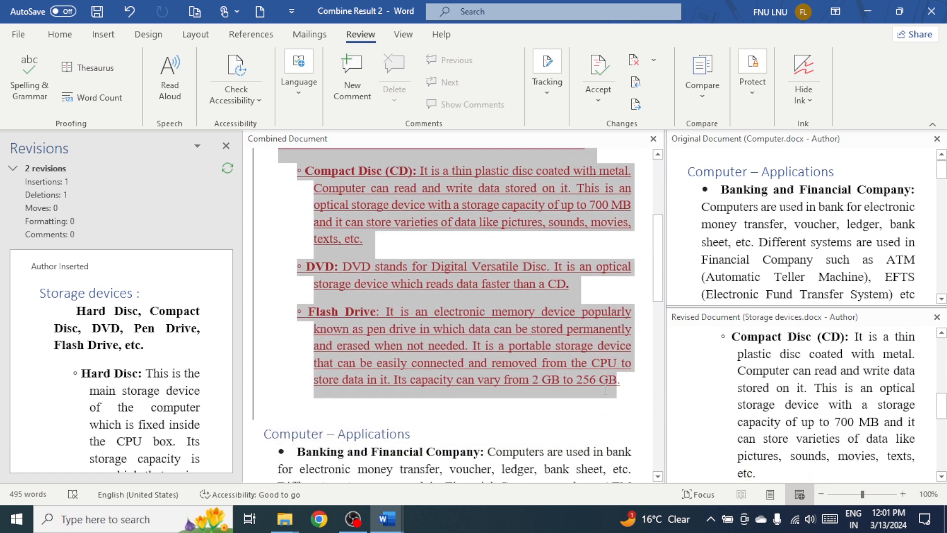
left_click(596, 104)
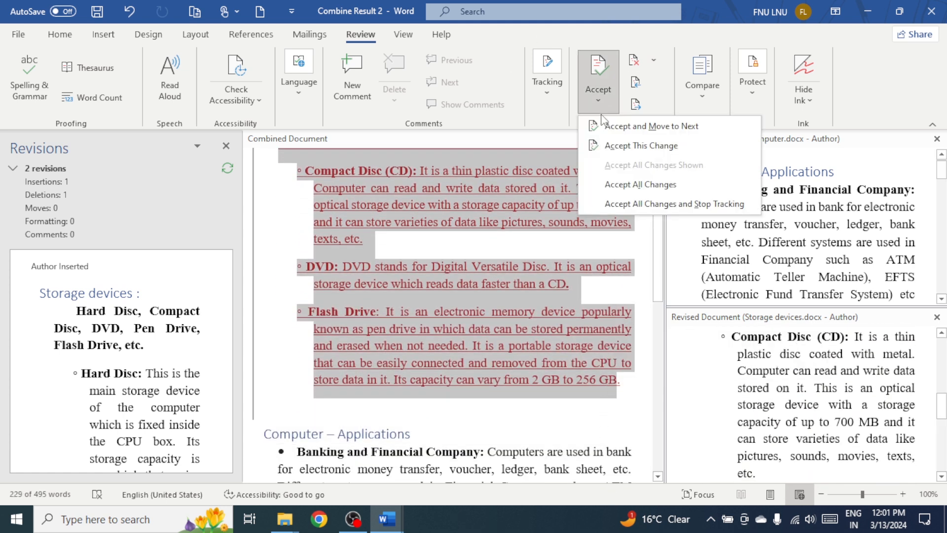
left_click(628, 145)
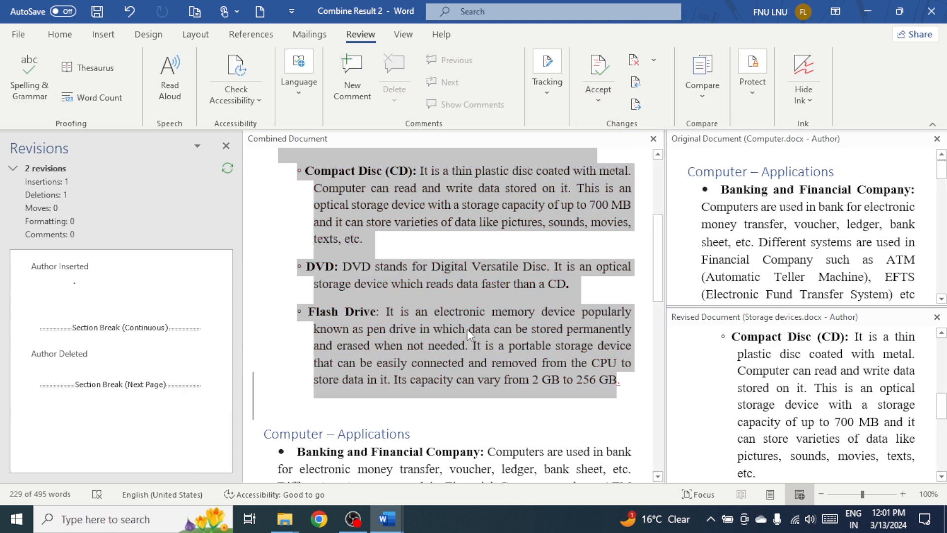
left_click(469, 329)
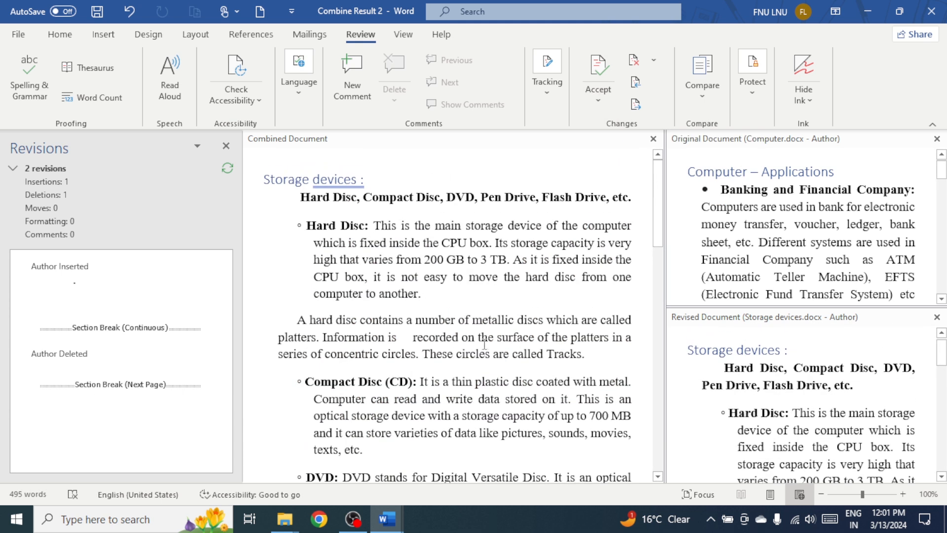
scroll(489, 345, "down", 15)
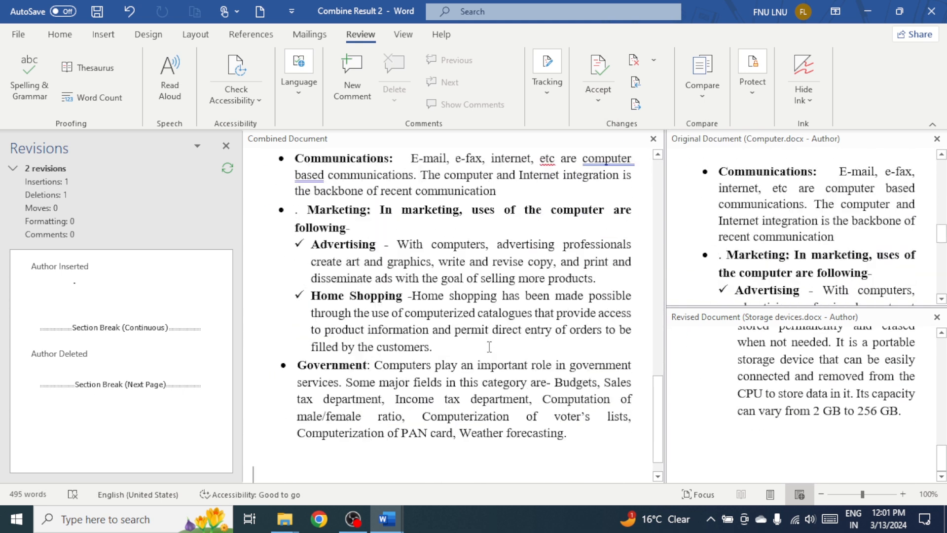
- Close the combined document, saving it as Doc3.docx in the Desktop folder
left_click(937, 15)
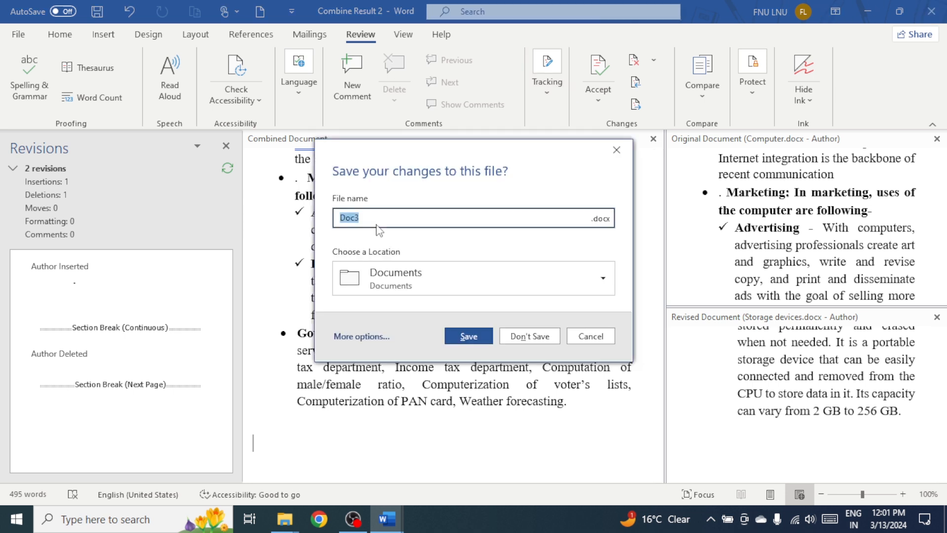
left_click(602, 274)
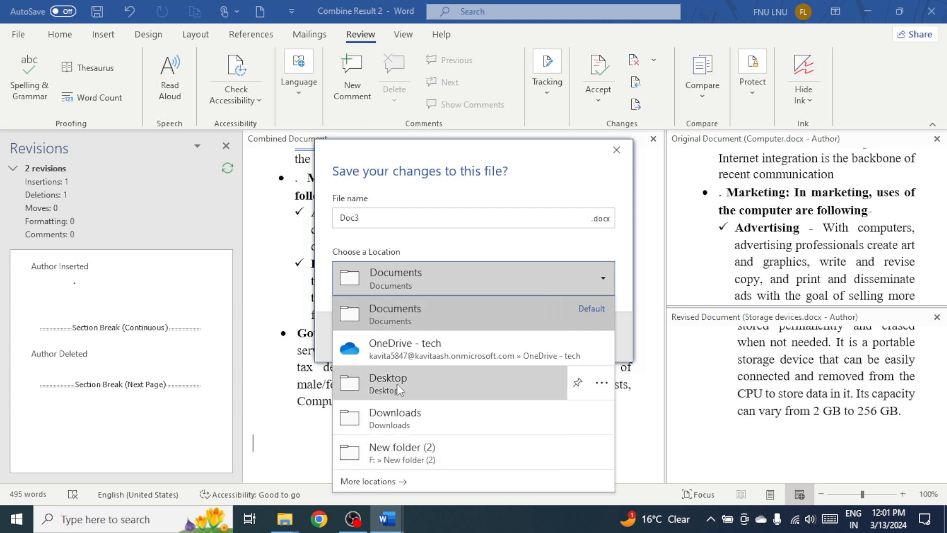
left_click(398, 387)
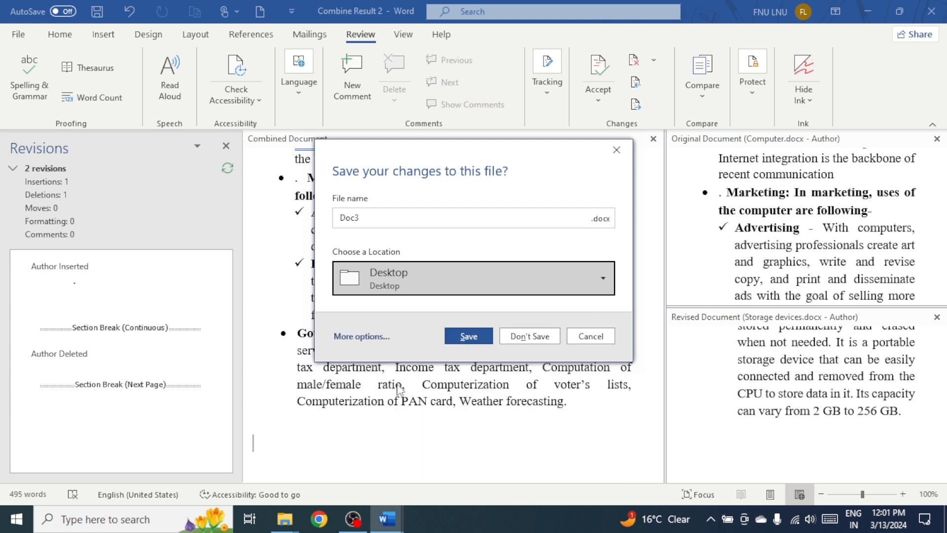
left_click(469, 337)
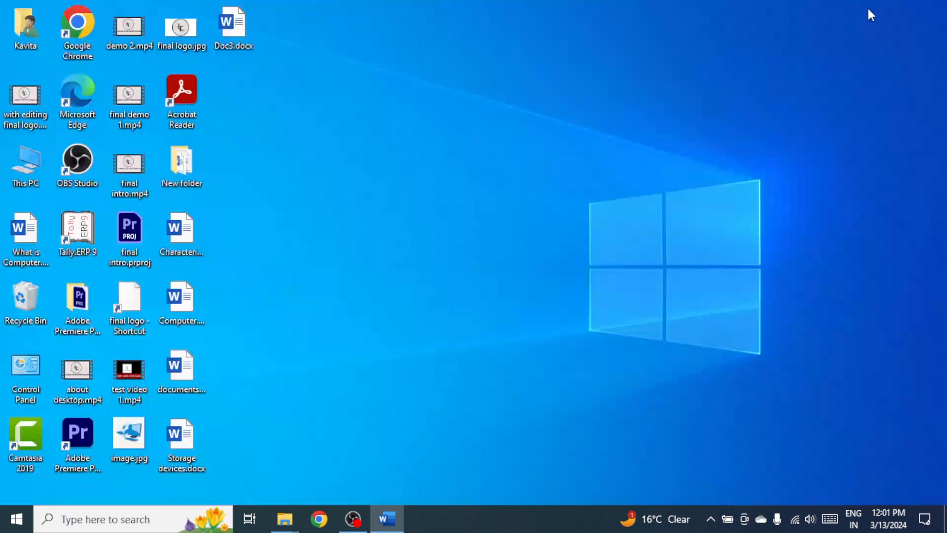
- Minimize the blank document, open Doc3.docx from the desktop and close its Revisions pane
left_click(867, 10)
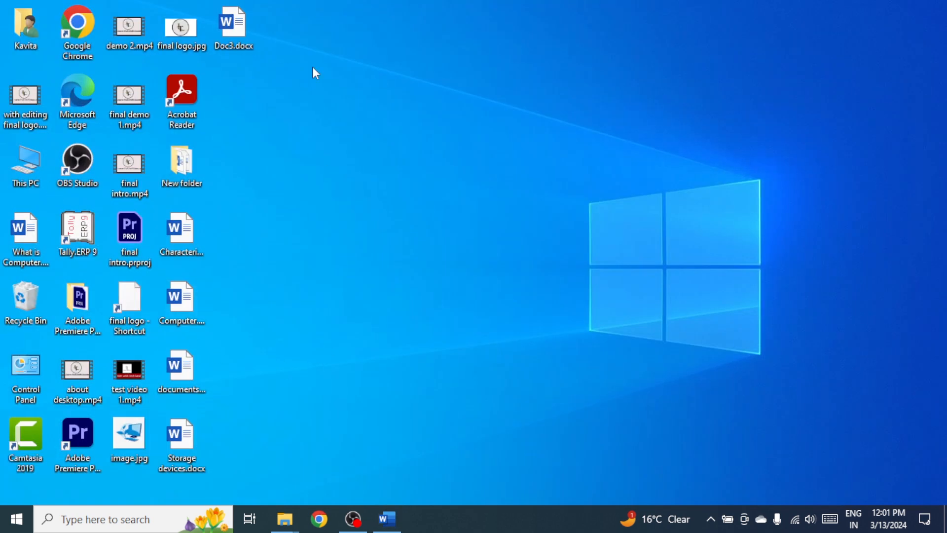
double_click(245, 33)
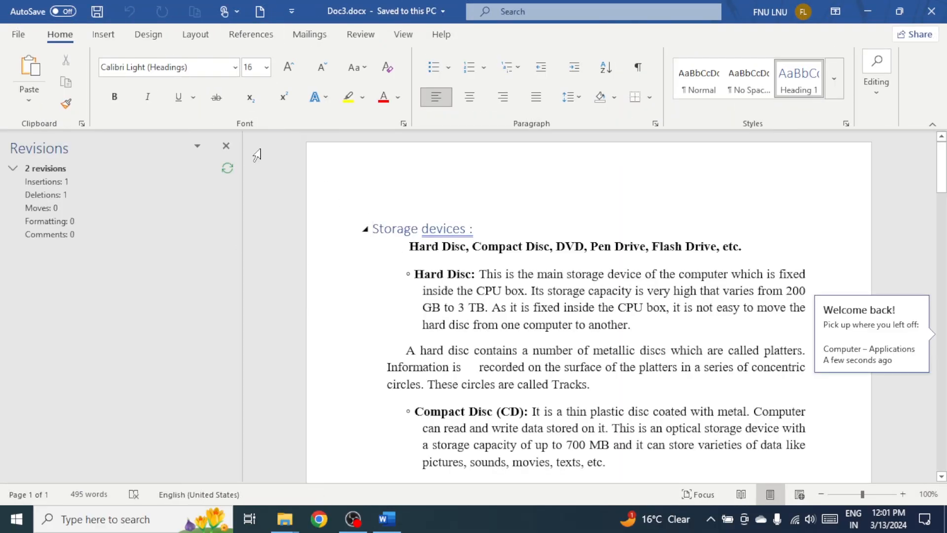
left_click(226, 145)
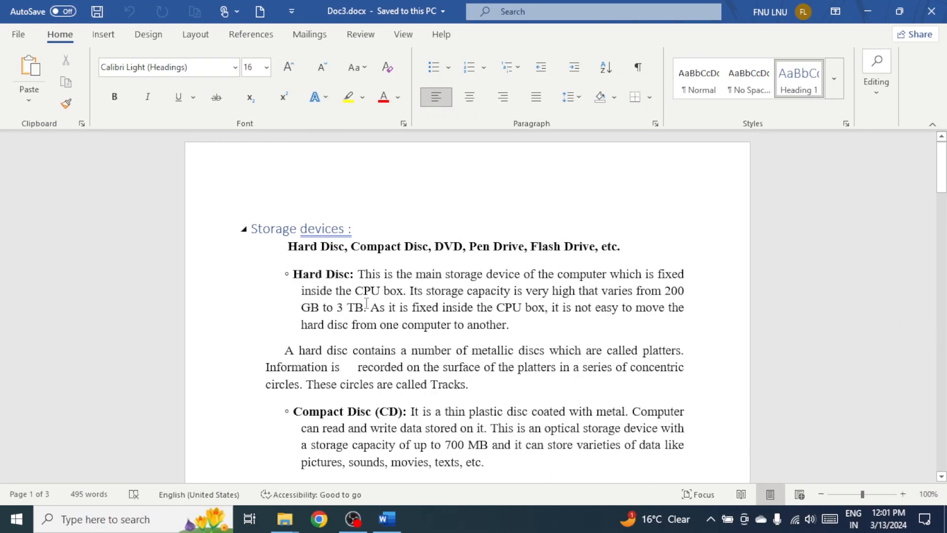
- Look through Doc3.docx to check that it holds both the "Storage devices" and "Computer – Applications" sections
scroll(366, 302, "down", 7)
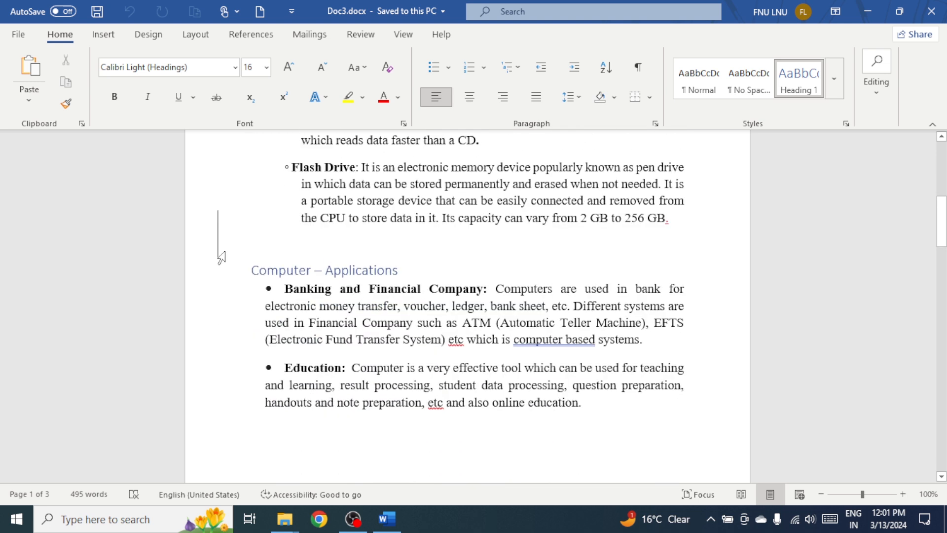
scroll(351, 344, "down", 10)
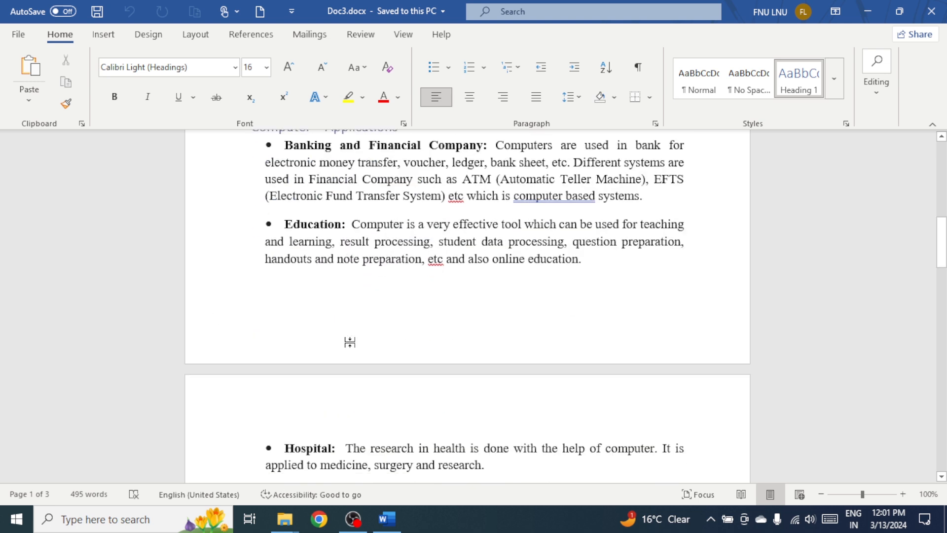
scroll(351, 343, "down", 10)
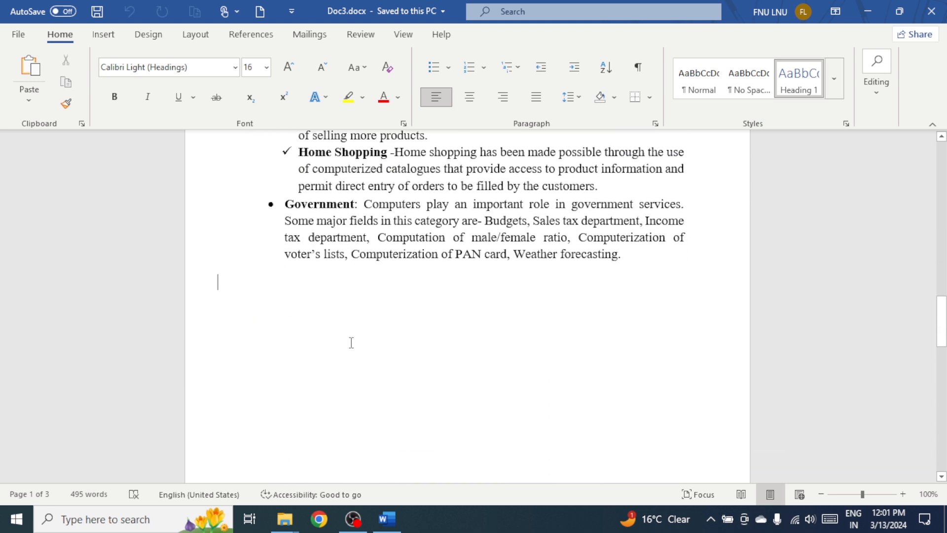
scroll(351, 345, "up", 8)
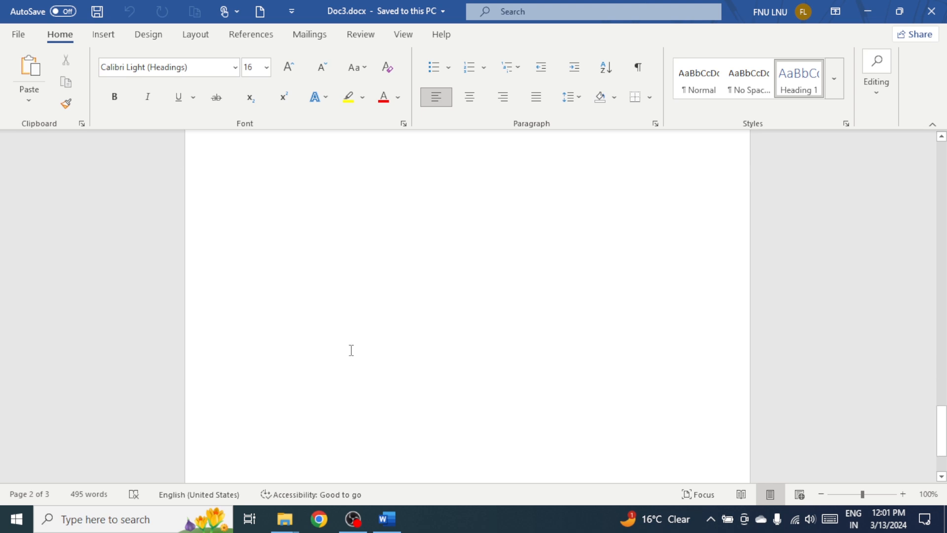
scroll(351, 348, "up", 15)
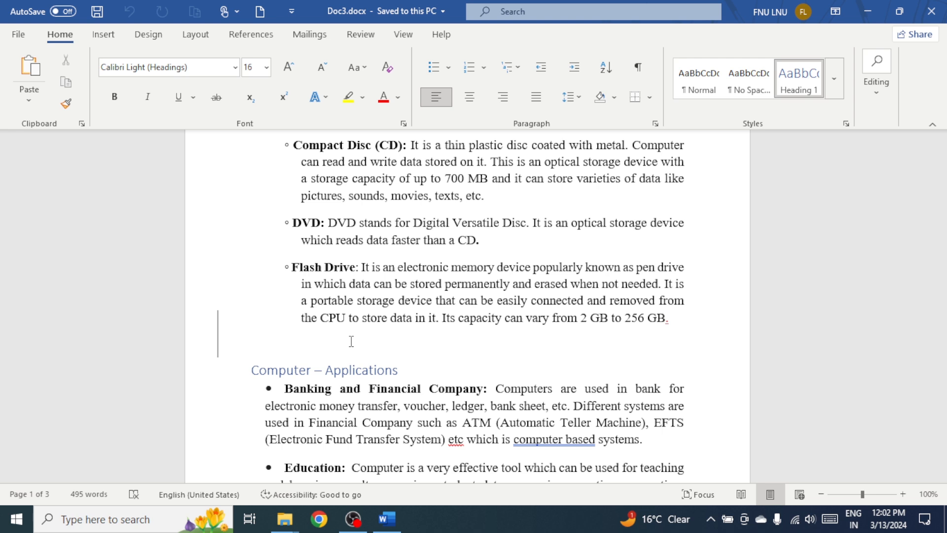
scroll(363, 362, "up", 5)
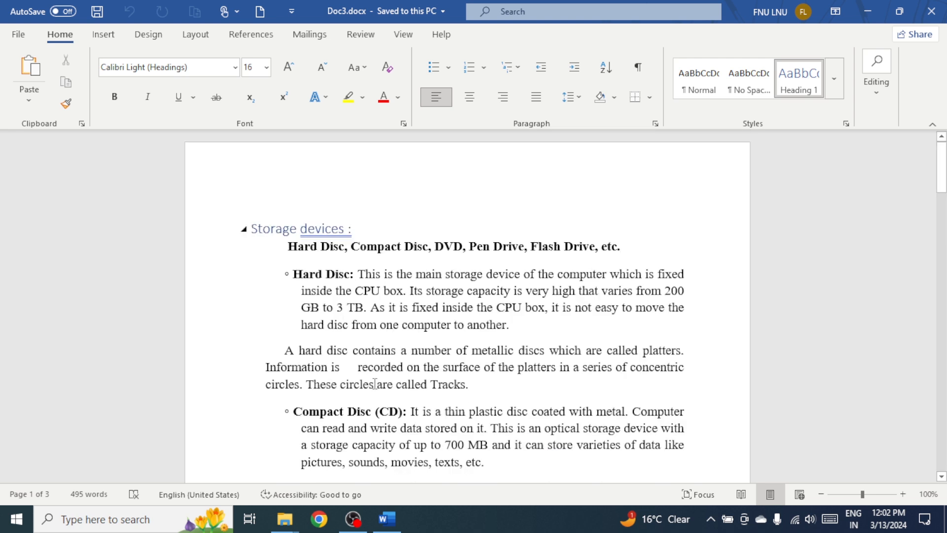